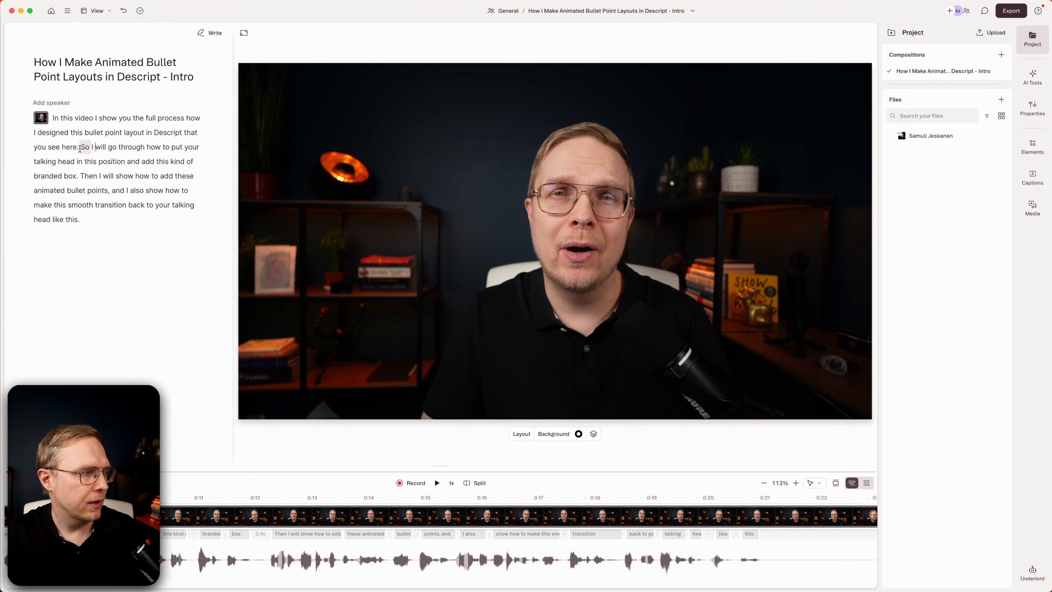
Split the script into a new scene just before the sentence beginning "So I will go through"
{"action": "left_click", "coordinate": [80, 149]}
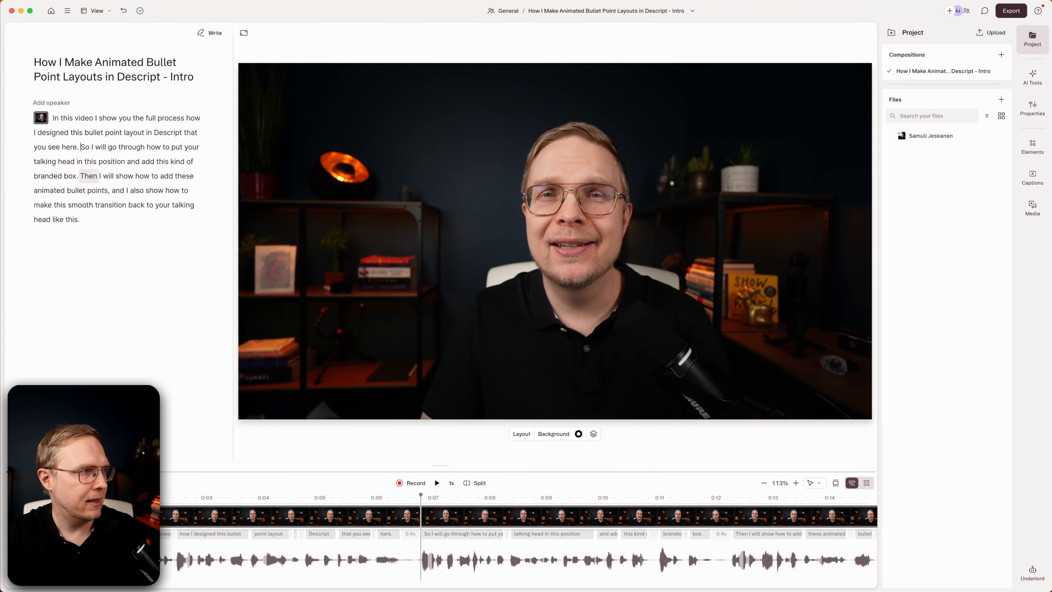
{"action": "key", "text": "slash"}
{"action": "left_click", "coordinate": [47, 151]}
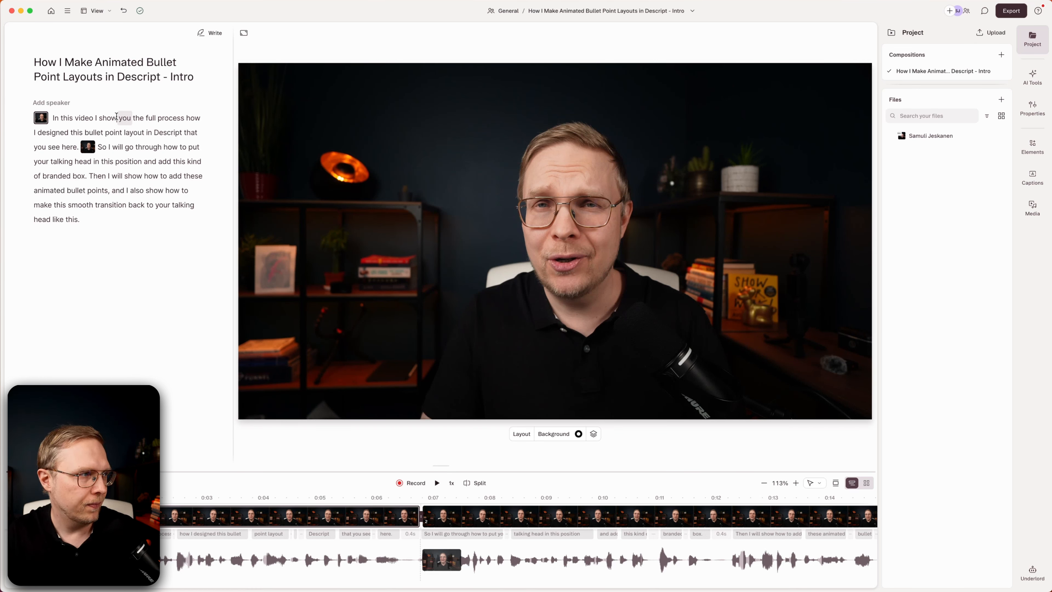
Shrink the talking-head video in the first scene to just over half the canvas width and move it toward the left side
{"action": "left_click", "coordinate": [643, 156]}
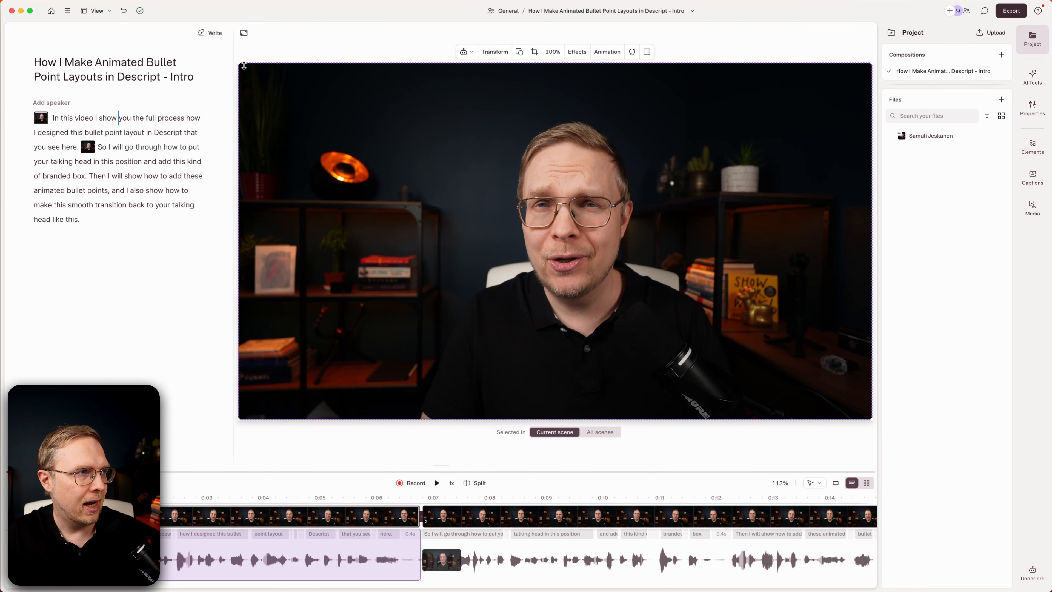
{"action": "left_click_drag", "start_coordinate": [241, 65], "coordinate": [517, 217]}
{"action": "left_click_drag", "start_coordinate": [686, 310], "coordinate": [428, 227]}
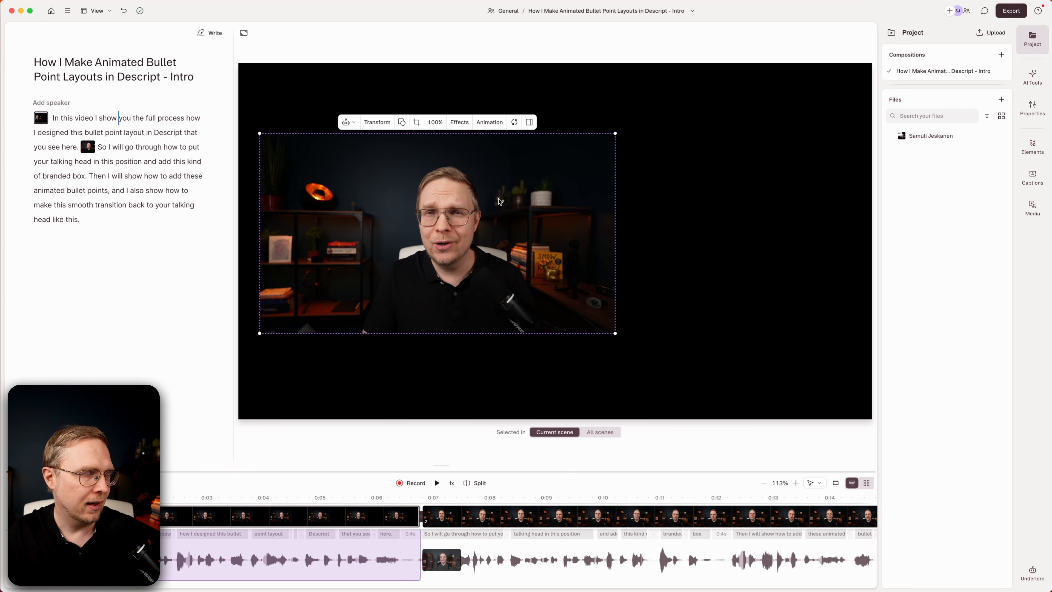
Change the talking-head video's frame to the Portrait shape and shorten it slightly from its lower edge
{"action": "left_click", "coordinate": [402, 123]}
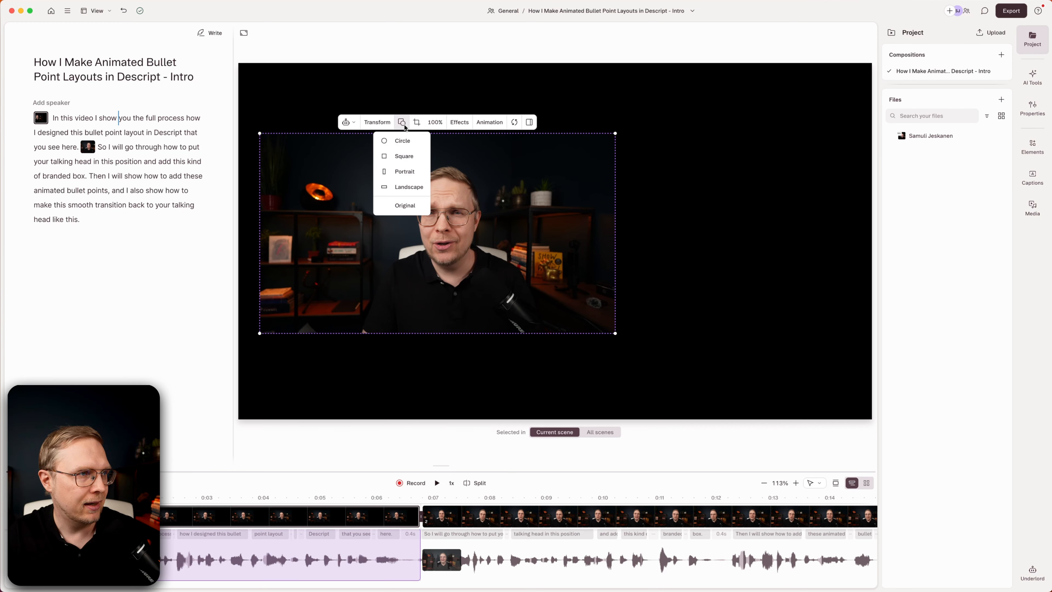
{"action": "left_click", "coordinate": [402, 172]}
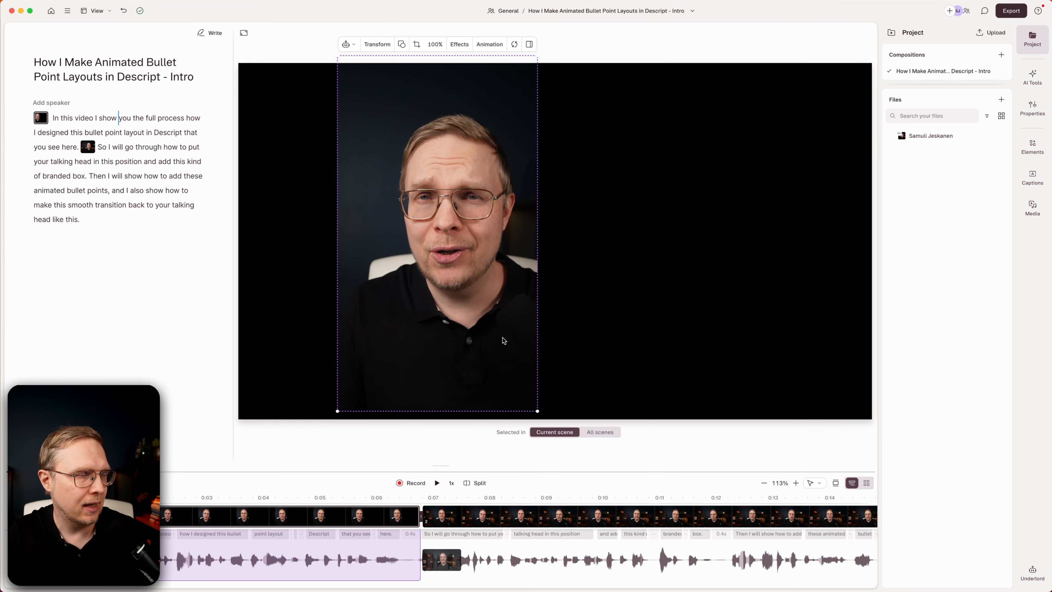
{"action": "mouse_move", "coordinate": [478, 410]}
{"action": "left_mouse_down"}
{"action": "mouse_move", "coordinate": [469, 310]}
{"action": "mouse_move", "coordinate": [471, 396]}
{"action": "left_mouse_up"}
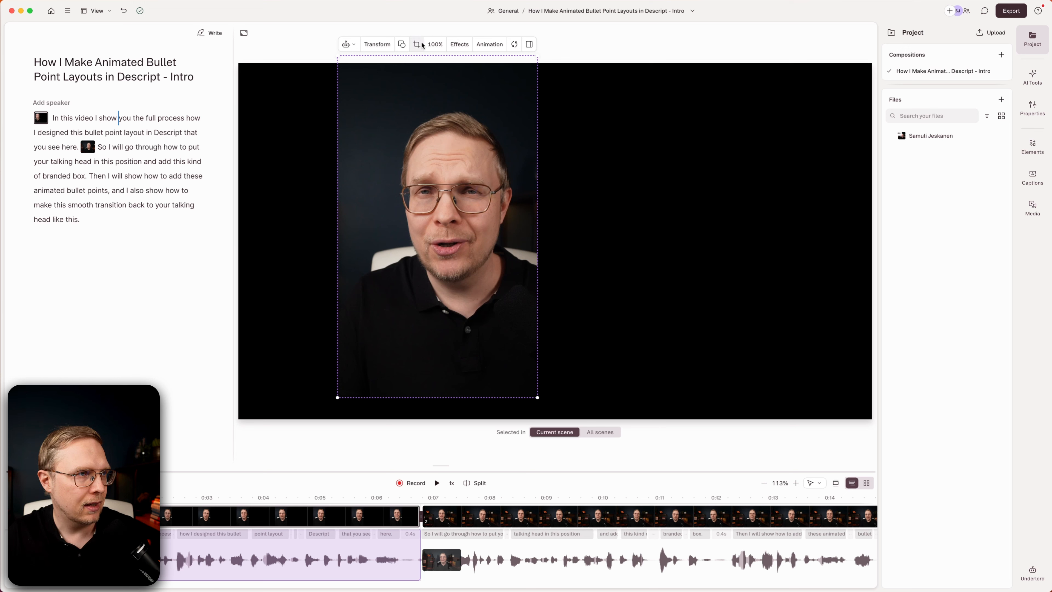
Crop the portrait video by trimming its upper and left edges and extending its right edge to frame the speaker
{"action": "left_click", "coordinate": [416, 45]}
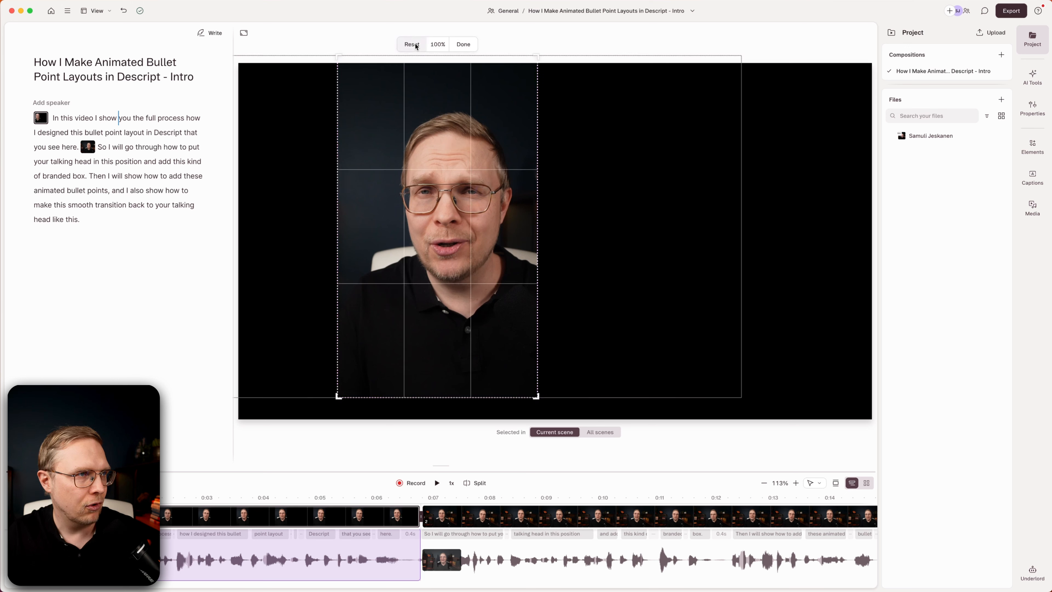
{"action": "left_click_drag", "start_coordinate": [421, 57], "coordinate": [421, 80]}
{"action": "left_click_drag", "start_coordinate": [538, 227], "coordinate": [556, 227]}
{"action": "left_click_drag", "start_coordinate": [340, 242], "coordinate": [351, 242]}
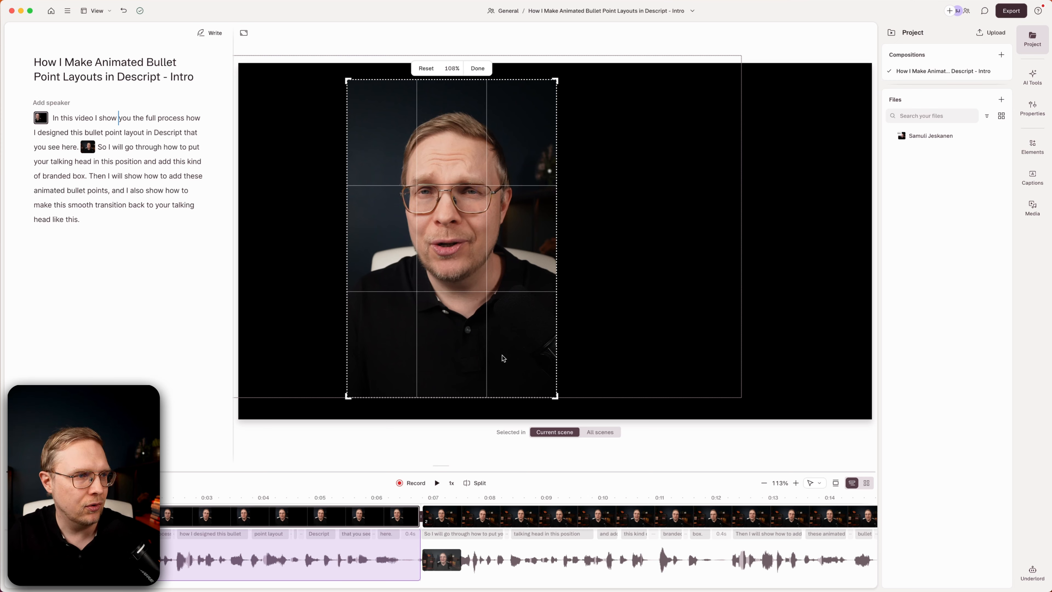
{"action": "left_click_drag", "start_coordinate": [473, 396], "coordinate": [473, 395]}
{"action": "left_click_drag", "start_coordinate": [561, 203], "coordinate": [564, 201]}
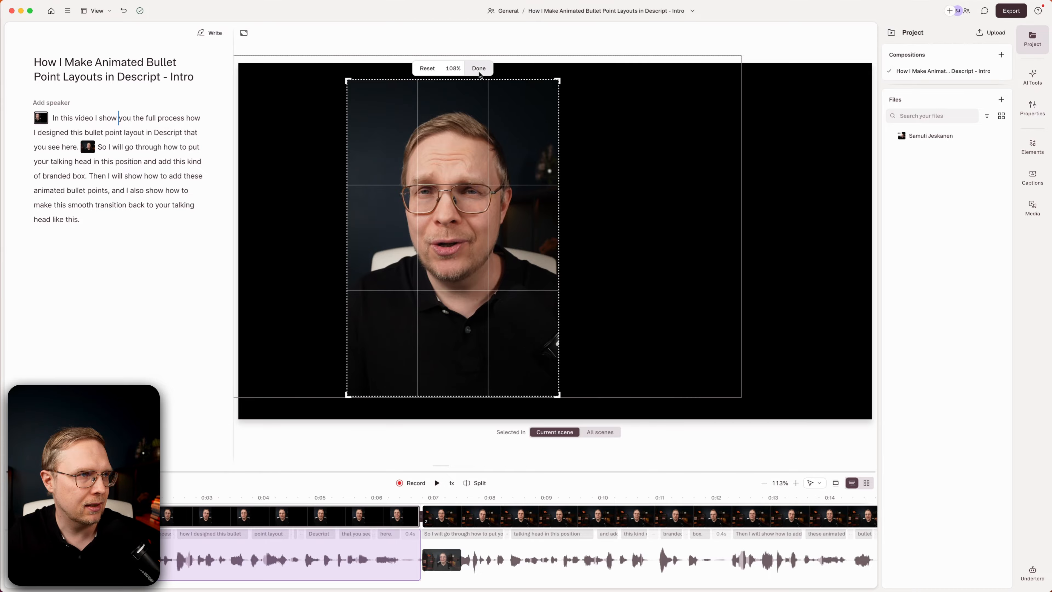
{"action": "left_click", "coordinate": [479, 72]}
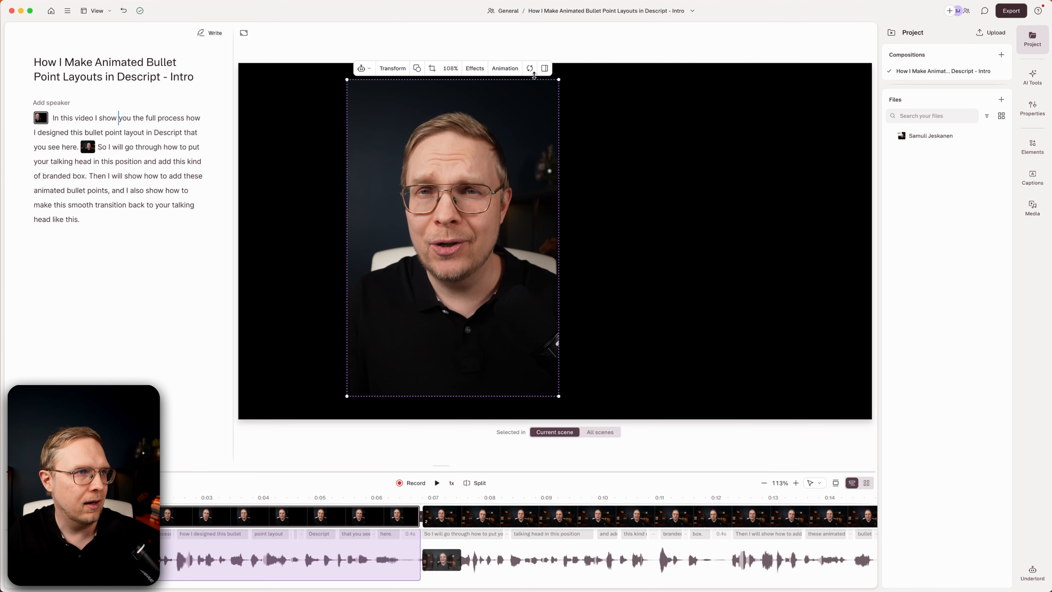
Scale the cropped video down to about 627 by 938 and place it vertically centred near the canvas's left edge
{"action": "left_click_drag", "start_coordinate": [556, 76], "coordinate": [460, 226]}
{"action": "left_click_drag", "start_coordinate": [404, 286], "coordinate": [338, 220]}
{"action": "left_click_drag", "start_coordinate": [385, 319], "coordinate": [365, 309]}
{"action": "left_click_drag", "start_coordinate": [335, 235], "coordinate": [319, 238]}
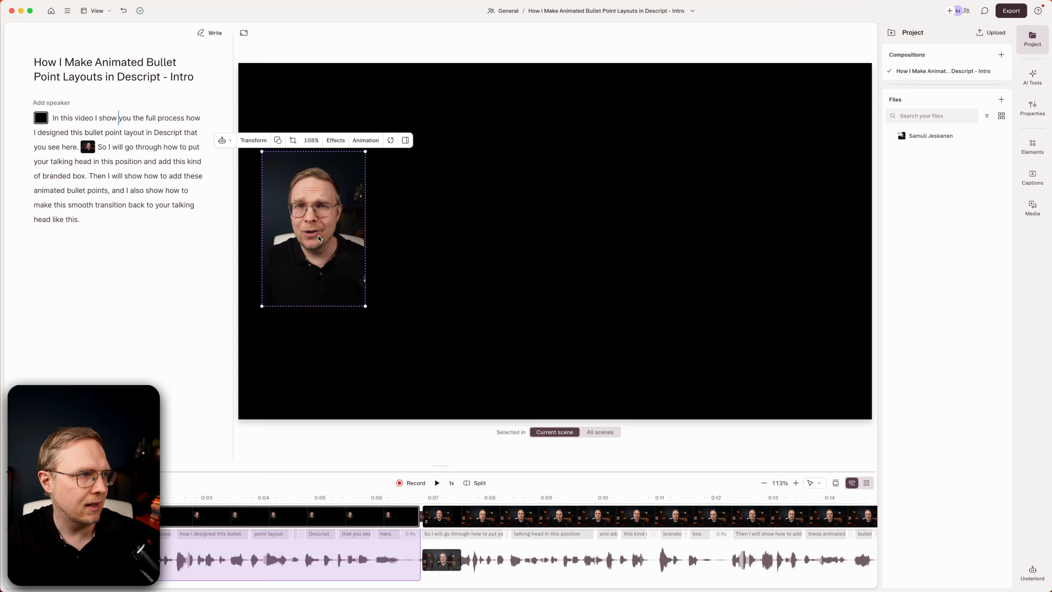
{"action": "mouse_move", "coordinate": [319, 238]}
{"action": "left_mouse_down"}
{"action": "mouse_move", "coordinate": [310, 237]}
{"action": "mouse_move", "coordinate": [321, 252]}
{"action": "mouse_move", "coordinate": [307, 251]}
{"action": "left_mouse_up"}
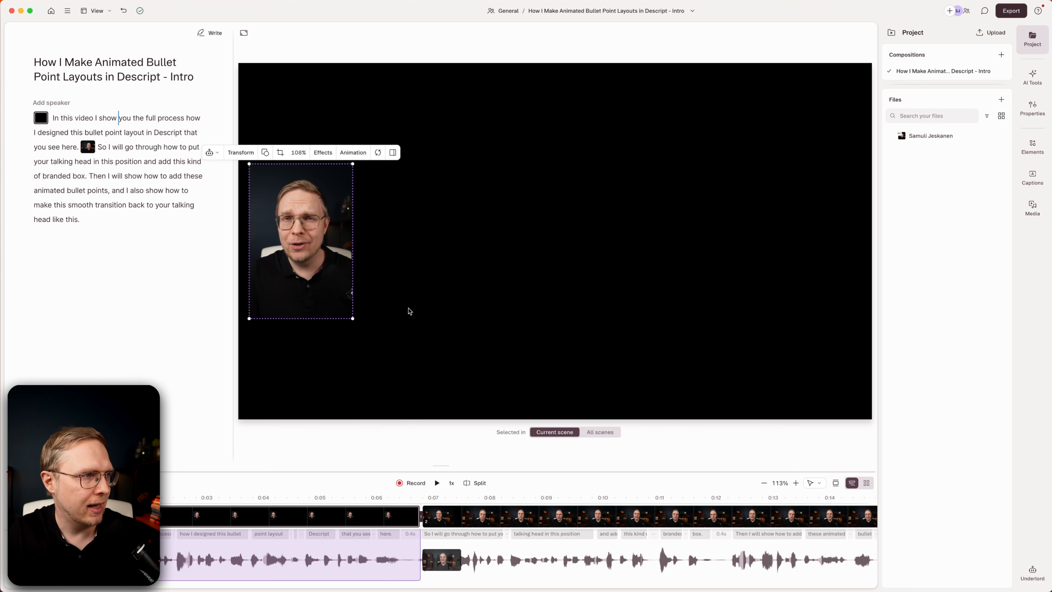
Give the first scene's background a vertical gradient using the first coral brand swatch
{"action": "left_click", "coordinate": [406, 309]}
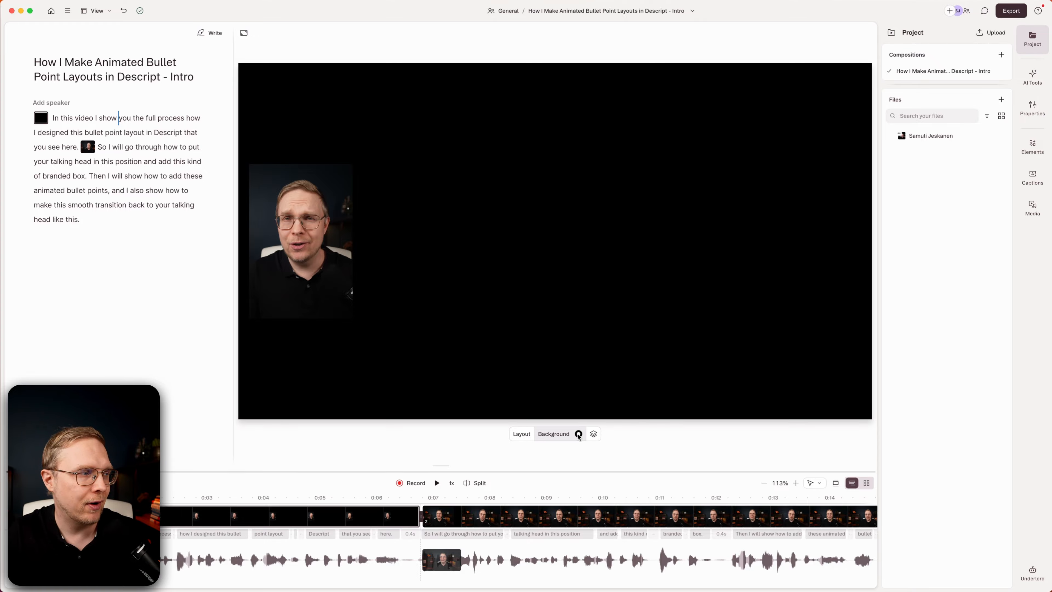
{"action": "left_click", "coordinate": [334, 253]}
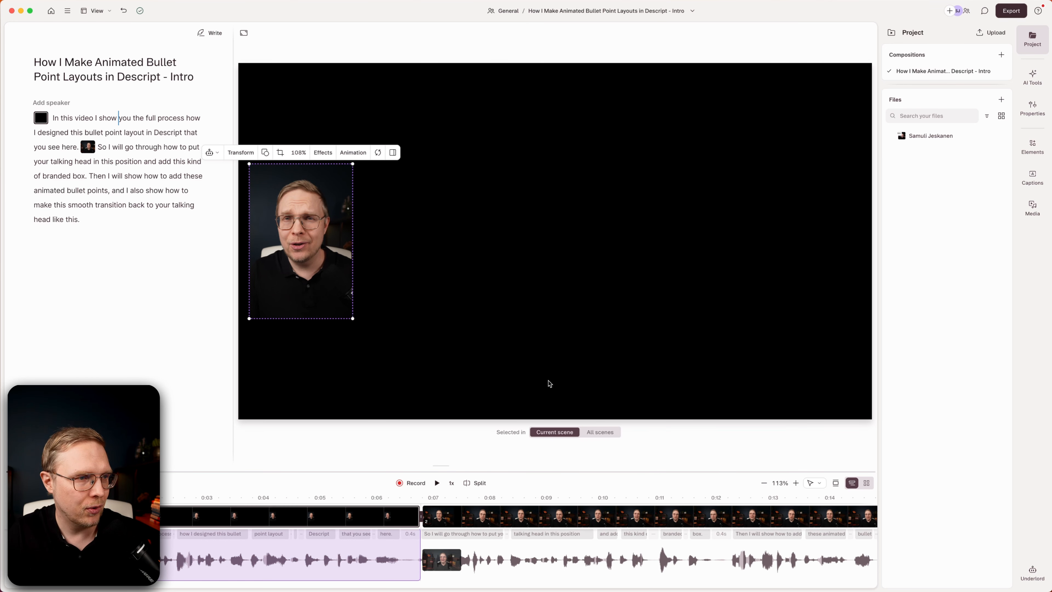
{"action": "left_click", "coordinate": [550, 382]}
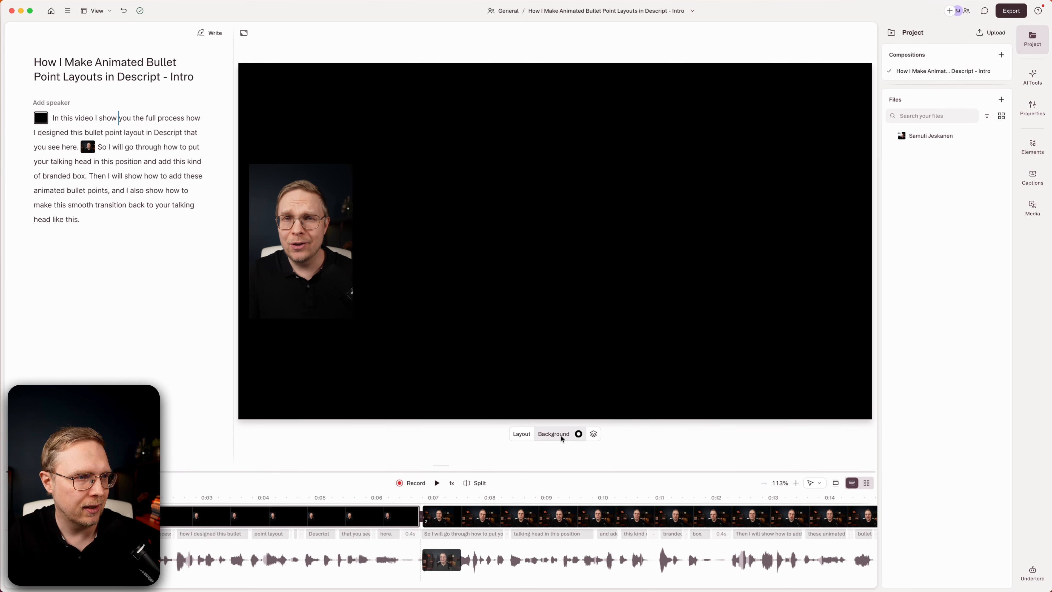
{"action": "left_click", "coordinate": [578, 435]}
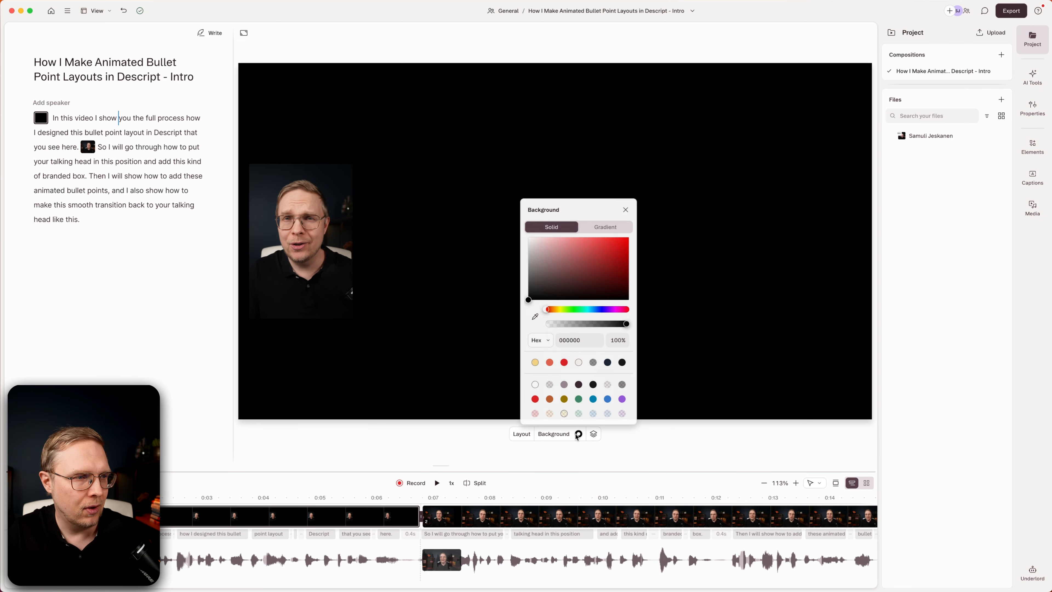
{"action": "left_click", "coordinate": [604, 227]}
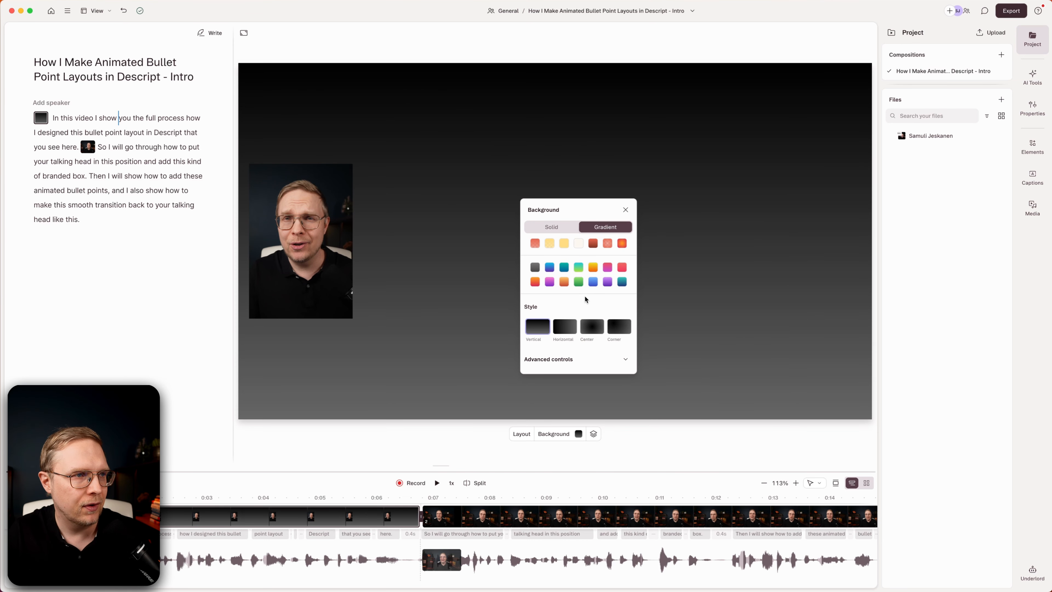
{"action": "left_click", "coordinate": [535, 243]}
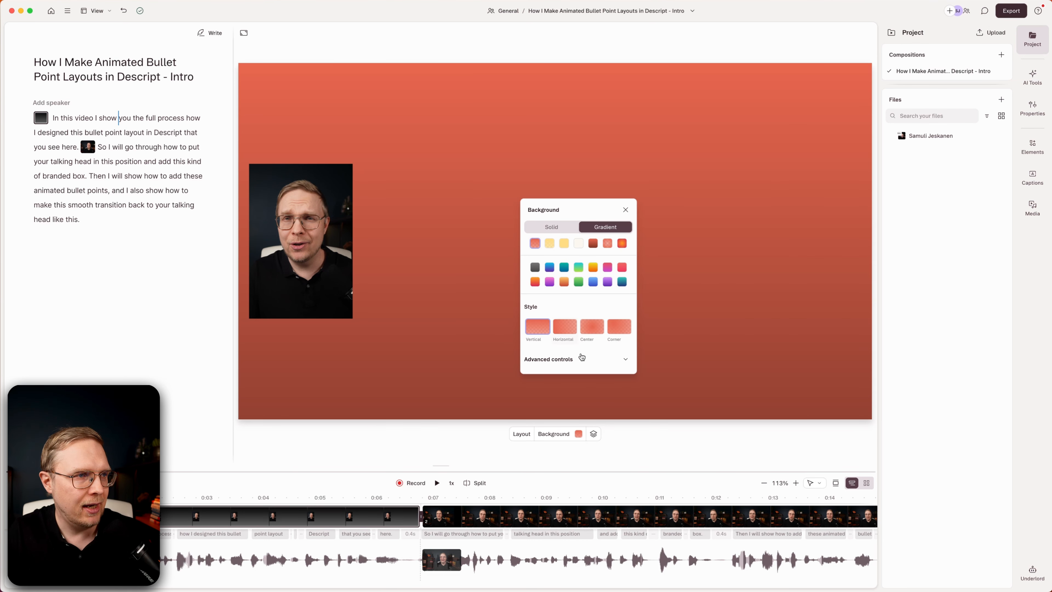
Set the opacity of the background gradient's 100% stop, colour E9674F, to 50%
{"action": "left_click", "coordinate": [625, 360]}
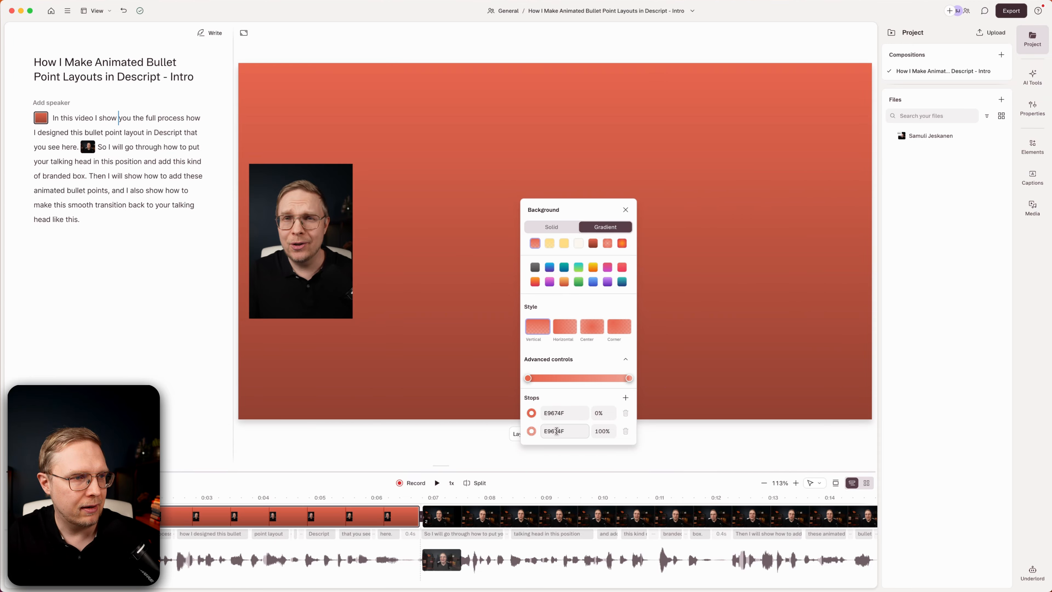
{"action": "left_click", "coordinate": [531, 431]}
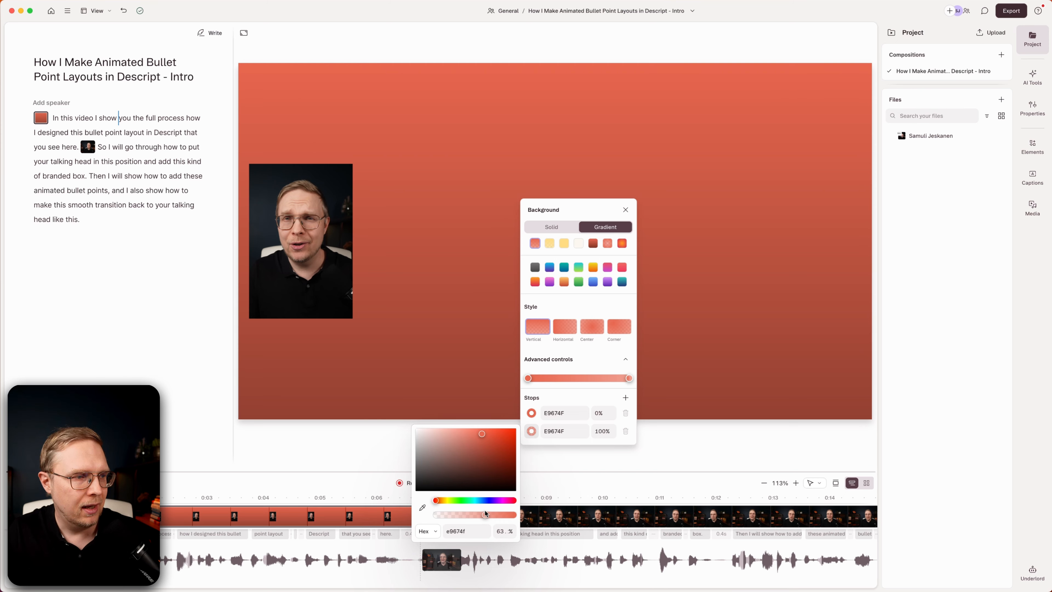
{"action": "mouse_move", "coordinate": [484, 512]}
{"action": "left_mouse_down"}
{"action": "mouse_move", "coordinate": [475, 514]}
{"action": "mouse_move", "coordinate": [496, 519]}
{"action": "left_mouse_up"}
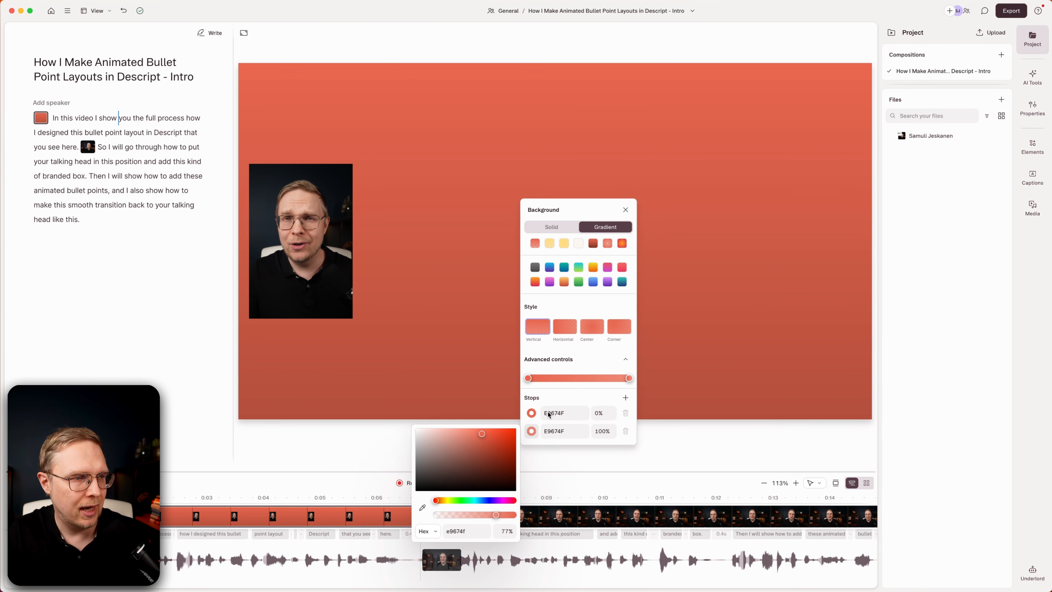
{"action": "left_click_drag", "start_coordinate": [498, 513], "coordinate": [439, 518]}
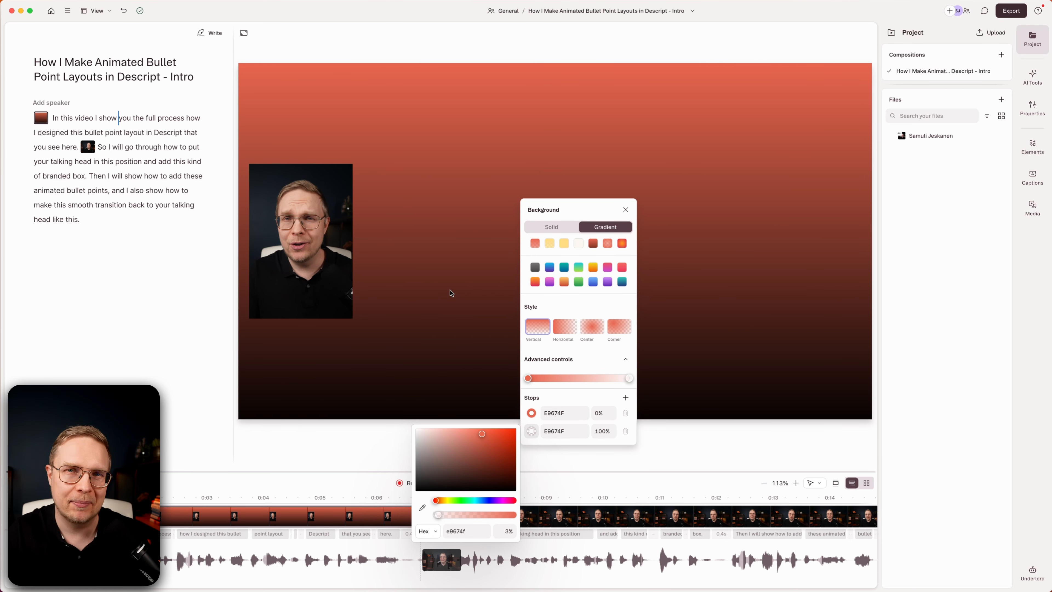
{"action": "left_click_drag", "start_coordinate": [436, 521], "coordinate": [424, 519]}
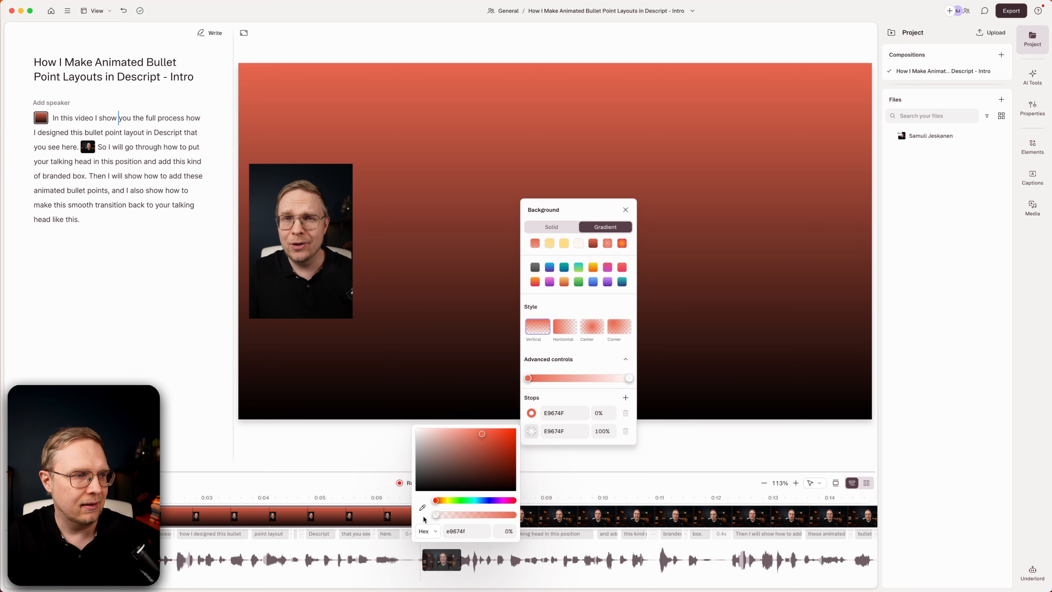
{"action": "left_click_drag", "start_coordinate": [435, 515], "coordinate": [476, 513]}
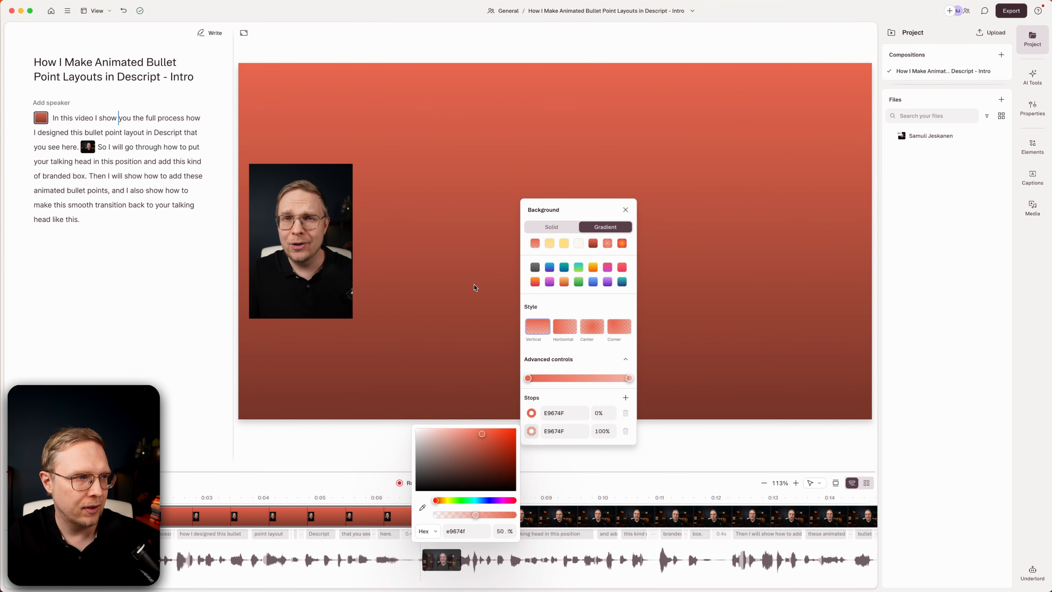
{"action": "left_click", "coordinate": [456, 252]}
{"action": "left_click", "coordinate": [456, 252]}
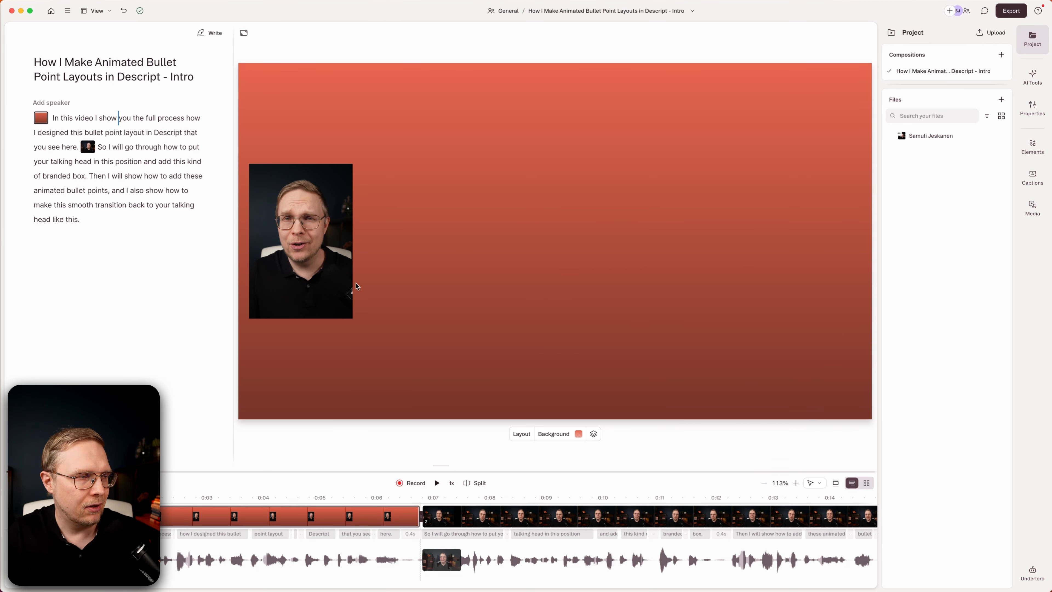
Round the talking-head video's corners with a corner radius of 50
{"action": "left_click", "coordinate": [336, 243]}
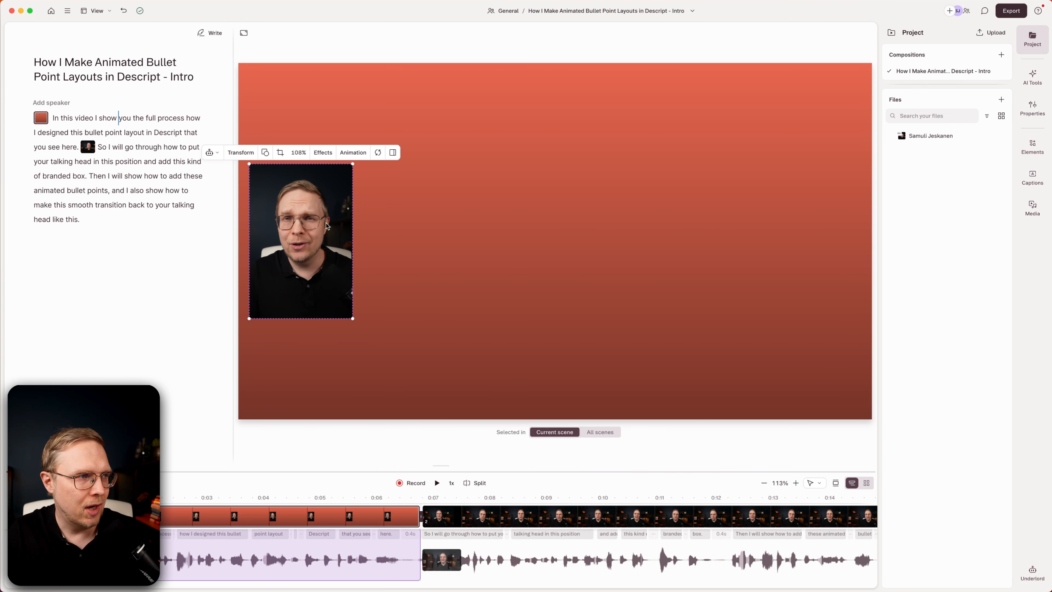
{"action": "left_click", "coordinate": [1031, 109]}
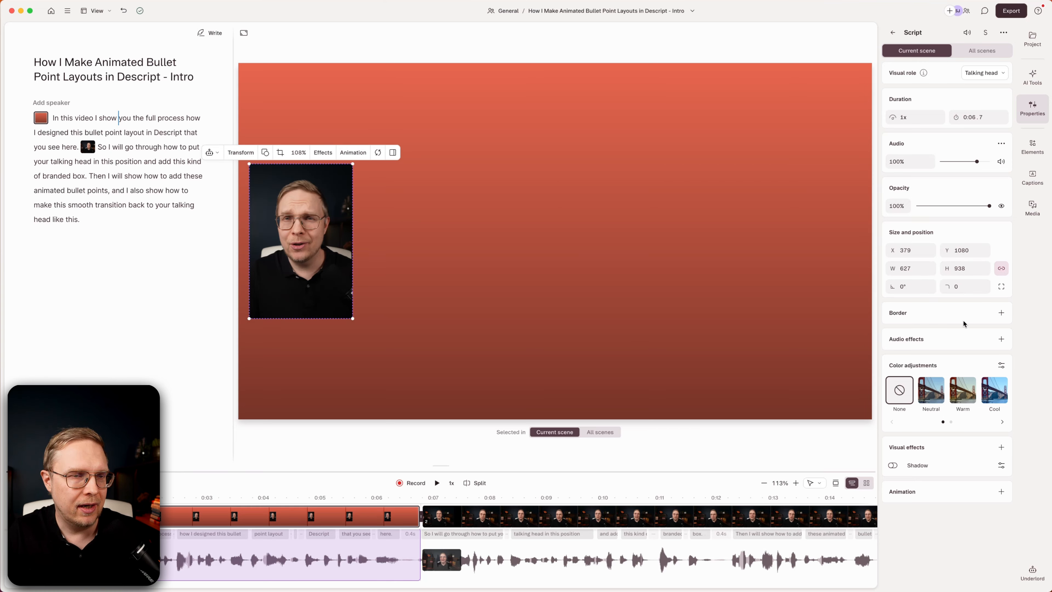
{"action": "left_click", "coordinate": [954, 288]}
{"action": "type", "text": "50"}
{"action": "left_click", "coordinate": [418, 253]}
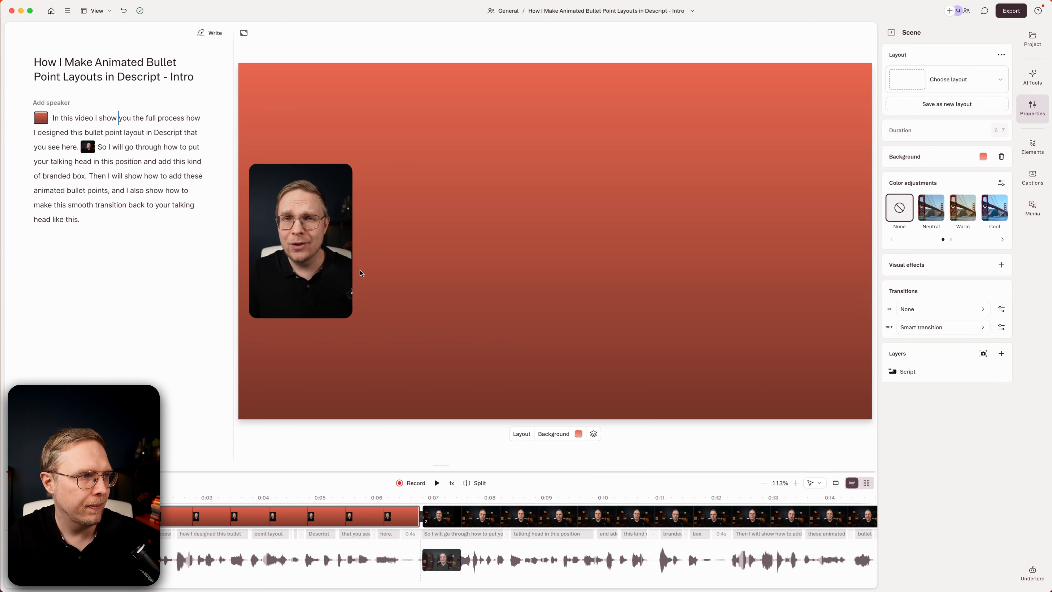
Turn on the Shadow effect for the talking-head video
{"action": "left_click", "coordinate": [335, 231]}
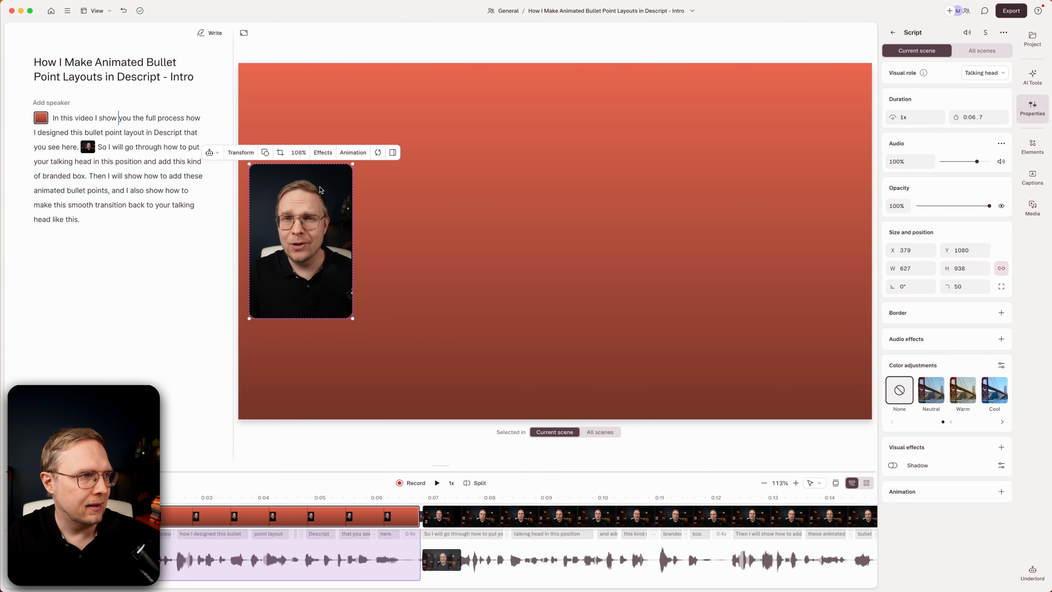
{"action": "left_click", "coordinate": [324, 154]}
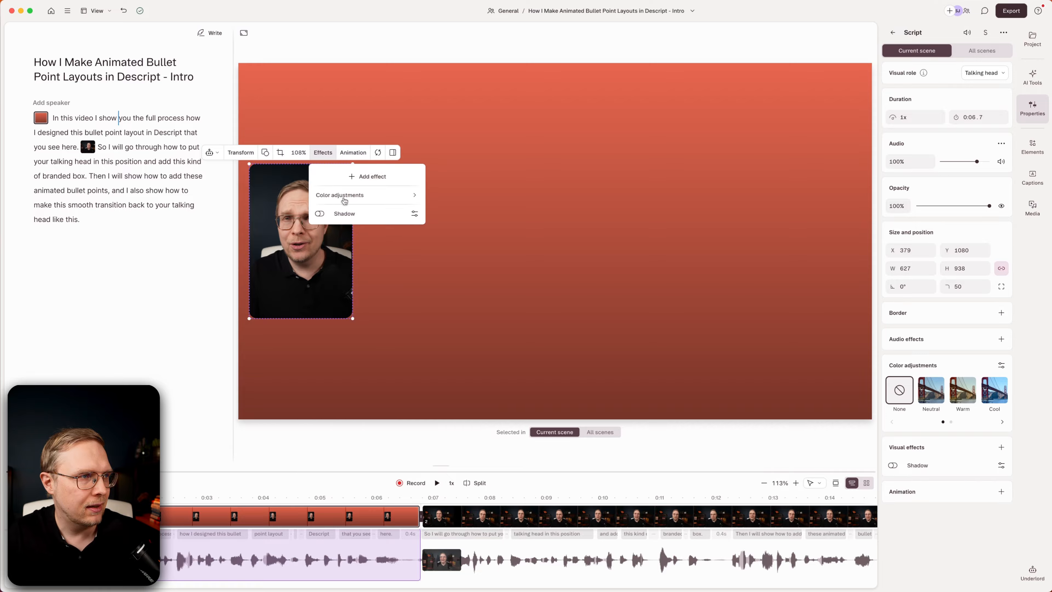
{"action": "left_click", "coordinate": [320, 214]}
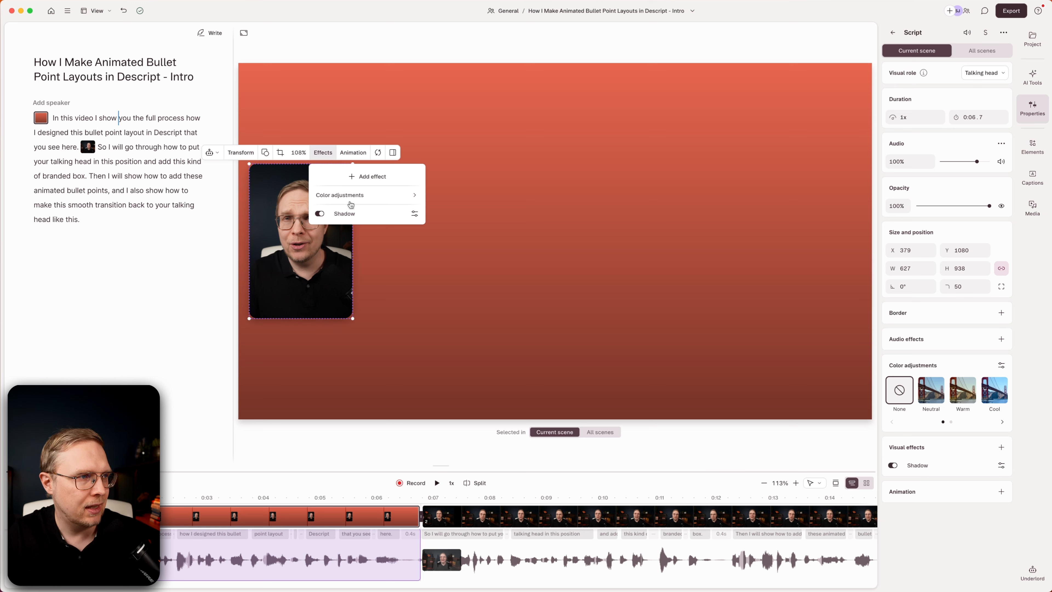
{"action": "left_click", "coordinate": [362, 183]}
{"action": "scroll", "coordinate": [364, 331], "scroll_direction": "down", "scroll_amount": 5}
{"action": "scroll", "coordinate": [357, 364], "scroll_direction": "up", "scroll_amount": 4}
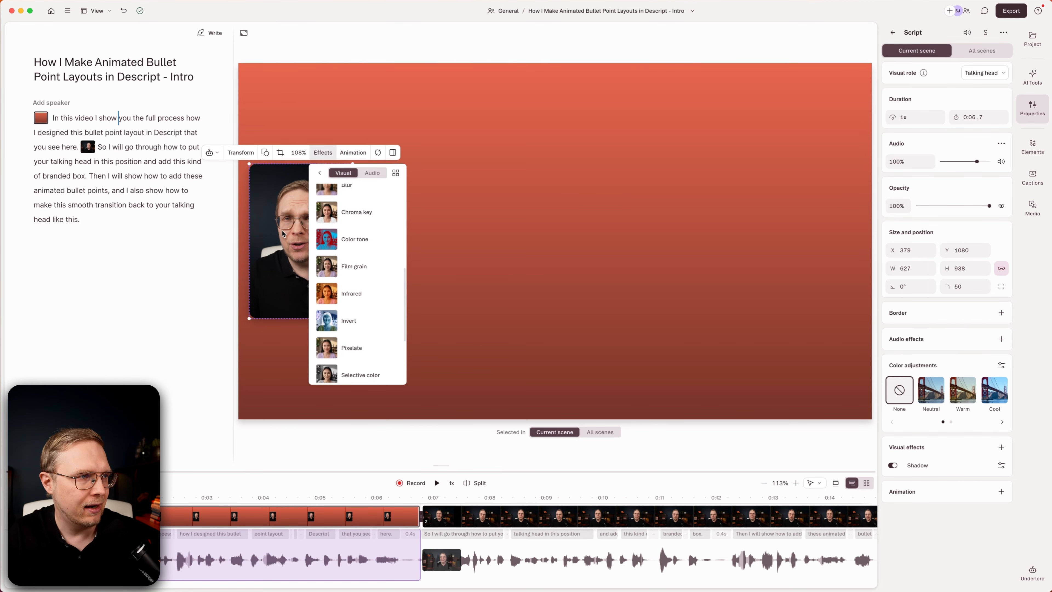
{"action": "key", "text": "Escape"}
{"action": "key", "text": "Escape"}
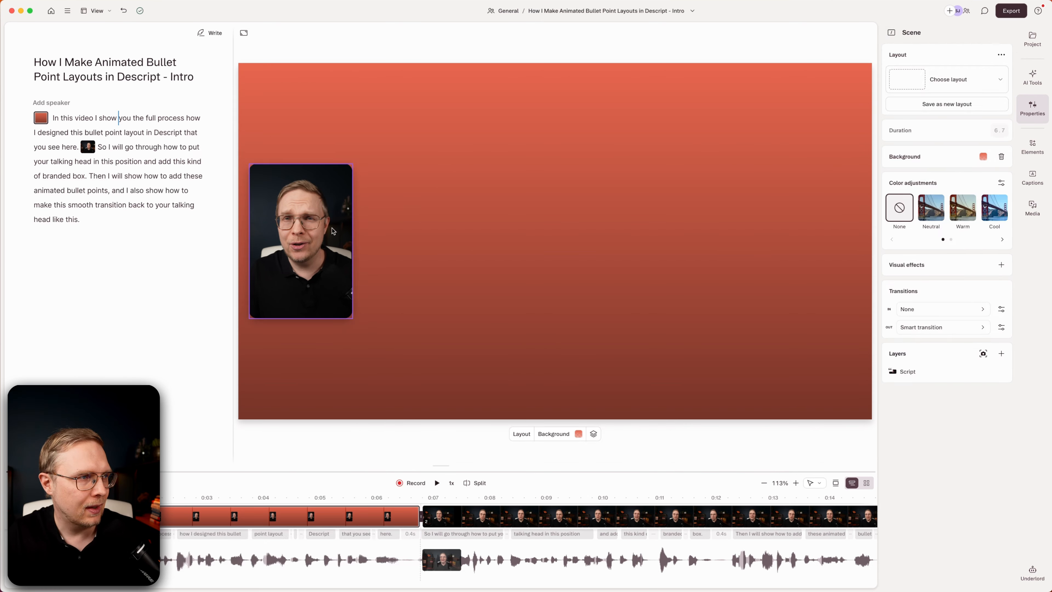
Change the colour of the talking-head video's shadow to white (ffffff)
{"action": "left_click", "coordinate": [334, 265]}
{"action": "left_click", "coordinate": [323, 152]}
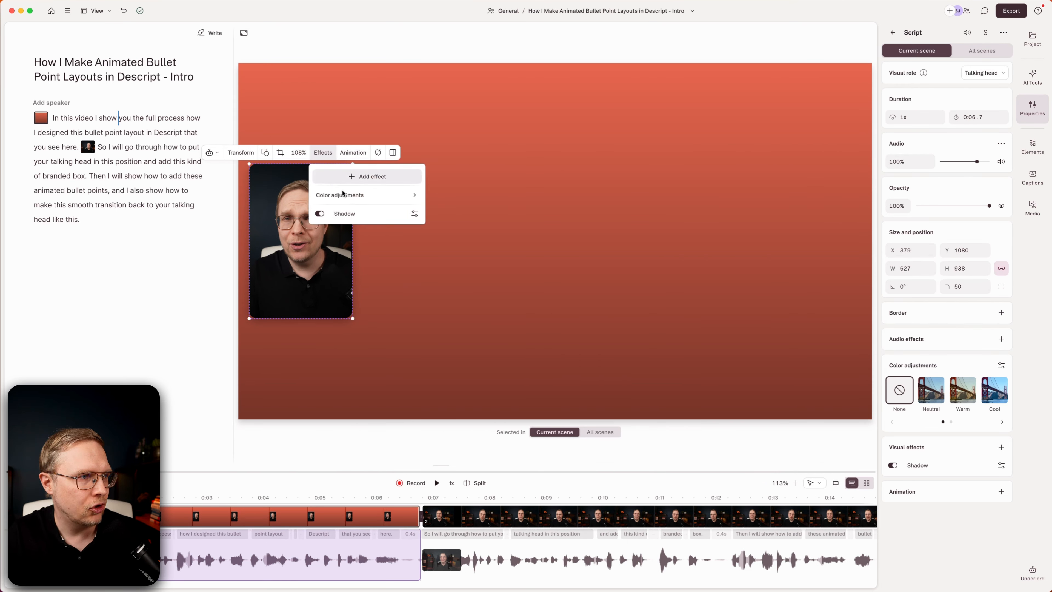
{"action": "left_click", "coordinate": [415, 214]}
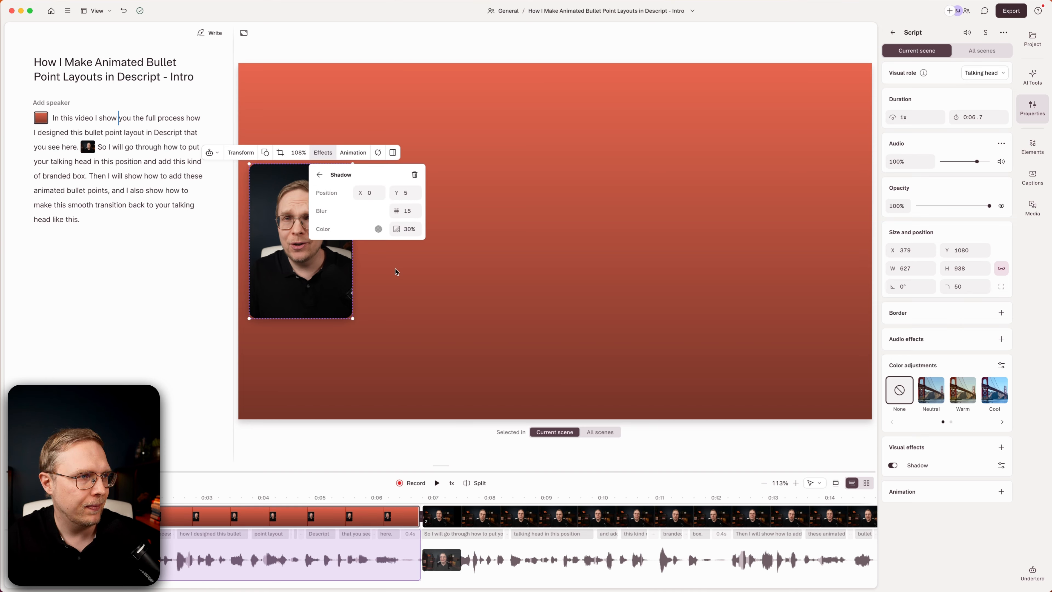
{"action": "left_click", "coordinate": [378, 229]}
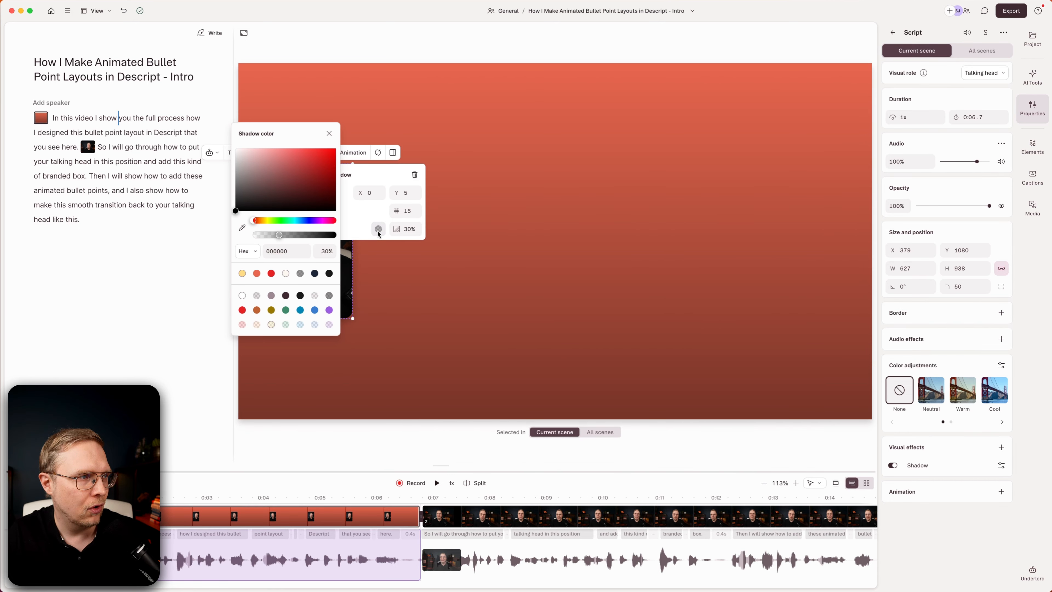
{"action": "left_click_drag", "start_coordinate": [250, 160], "coordinate": [224, 140]}
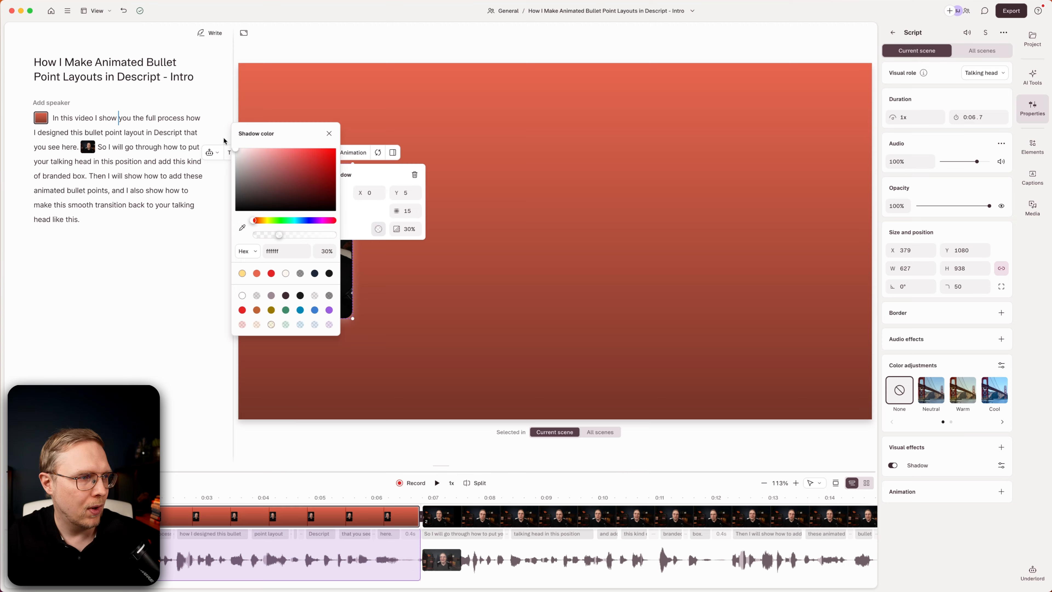
{"action": "left_click", "coordinate": [350, 248]}
{"action": "left_click", "coordinate": [417, 274]}
{"action": "left_click", "coordinate": [470, 331]}
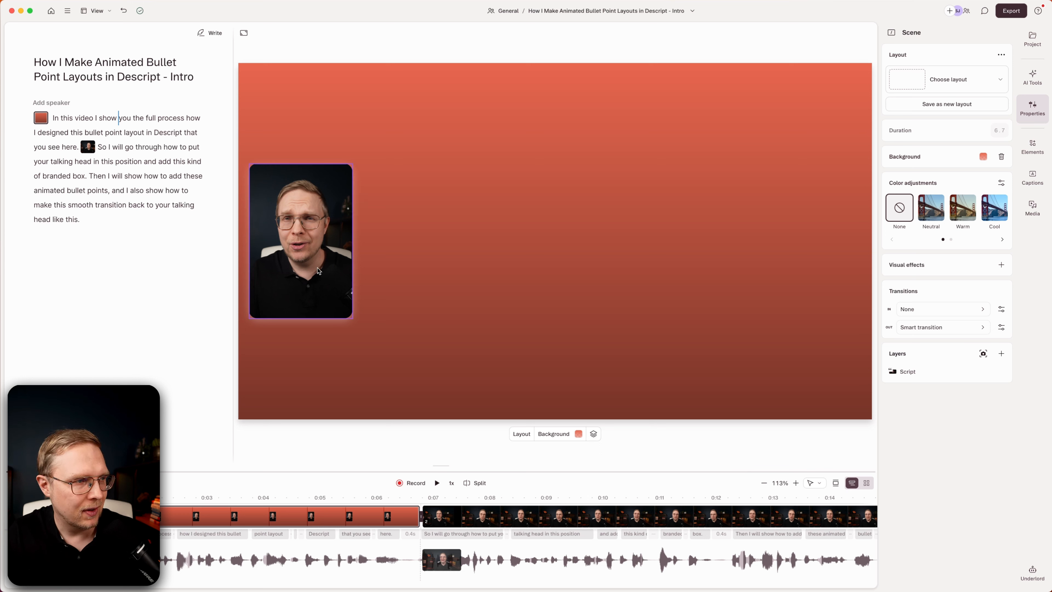
Set the talking-head video's shadow position to X 0 and Y 0
{"action": "left_click", "coordinate": [293, 223]}
{"action": "left_click", "coordinate": [323, 152]}
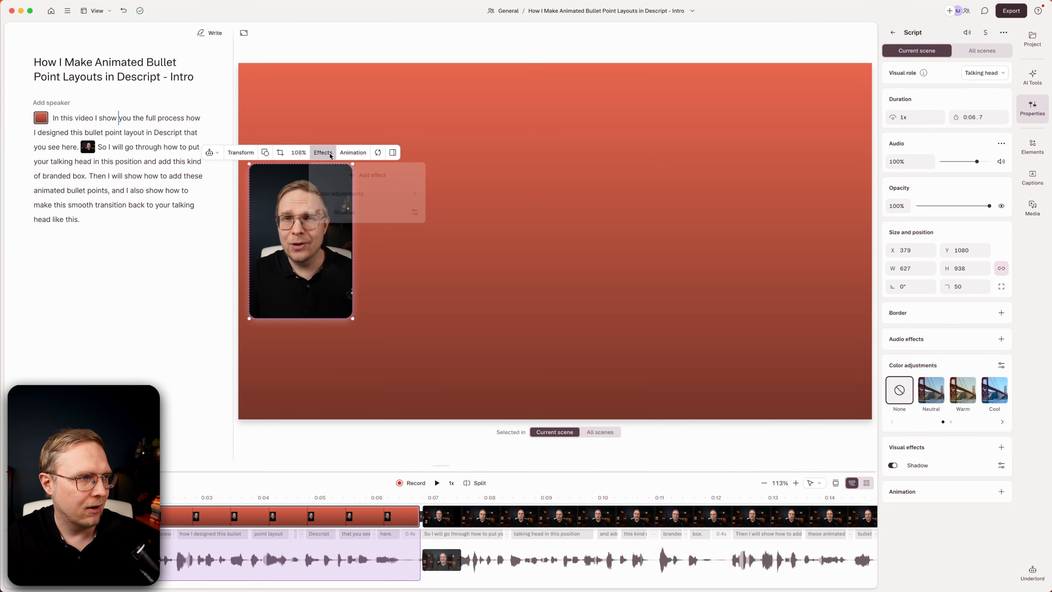
{"action": "left_click", "coordinate": [413, 214]}
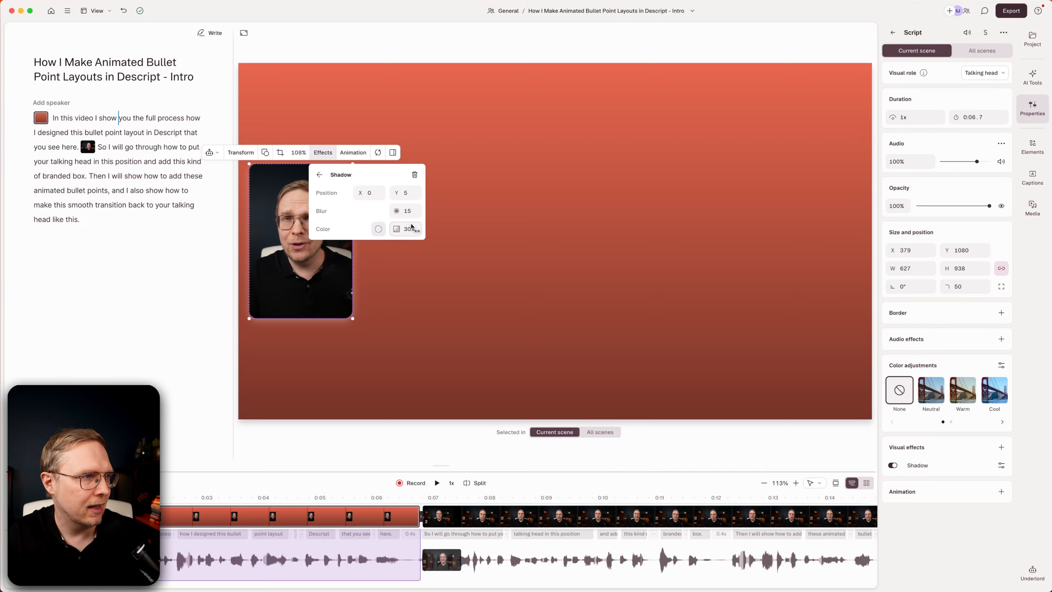
{"action": "mouse_move", "coordinate": [364, 199]}
{"action": "left_mouse_down"}
{"action": "mouse_move", "coordinate": [410, 200]}
{"action": "mouse_move", "coordinate": [350, 201]}
{"action": "mouse_move", "coordinate": [372, 202]}
{"action": "left_mouse_up"}
{"action": "left_click", "coordinate": [373, 189]}
{"action": "type", "text": "0"}
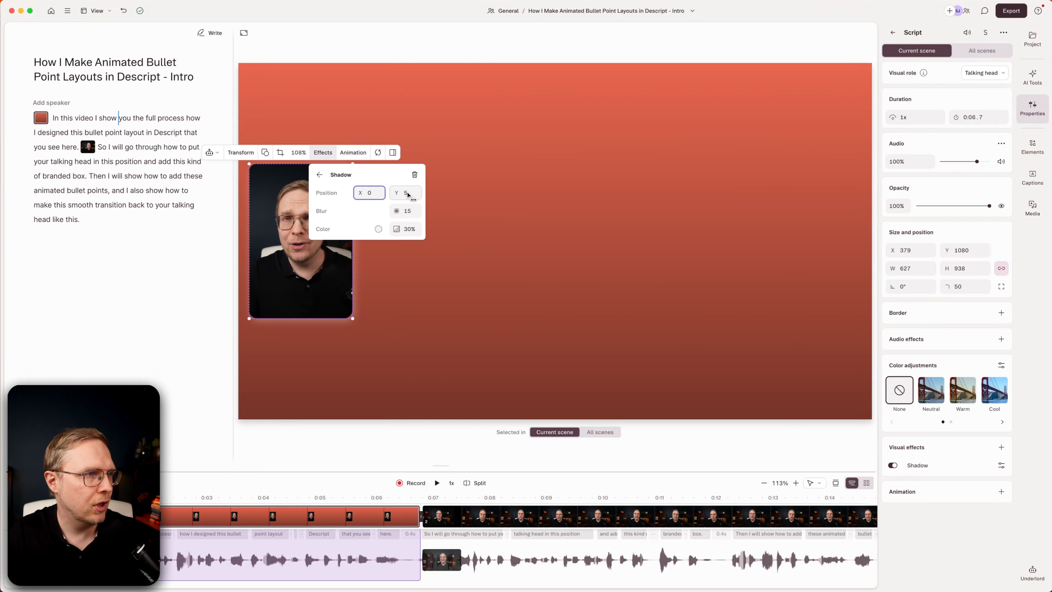
{"action": "left_click", "coordinate": [407, 194]}
{"action": "type", "text": "50"}
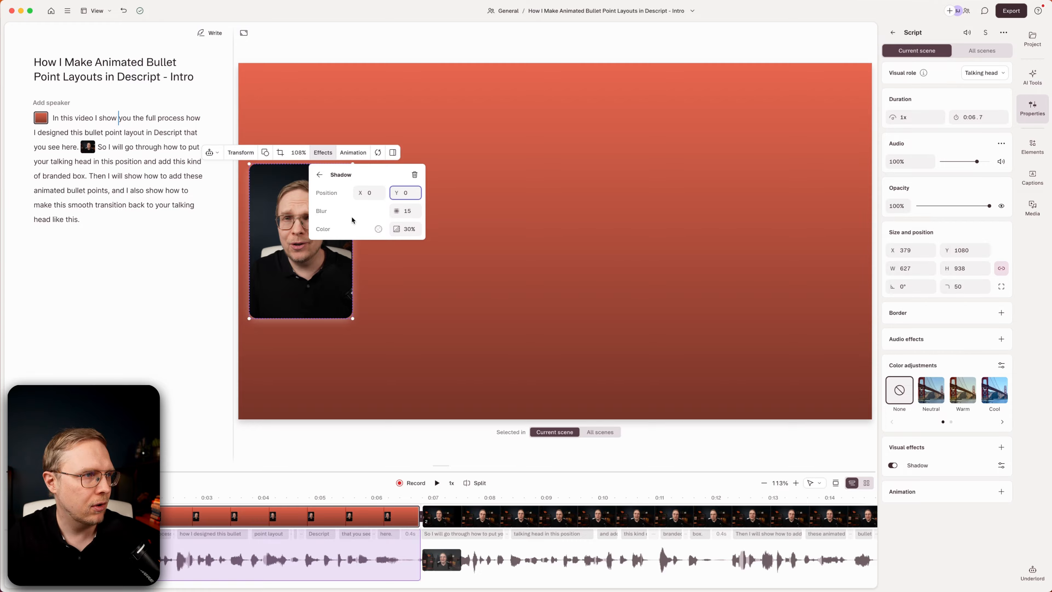
{"action": "left_click", "coordinate": [274, 229]}
{"action": "left_click", "coordinate": [391, 323]}
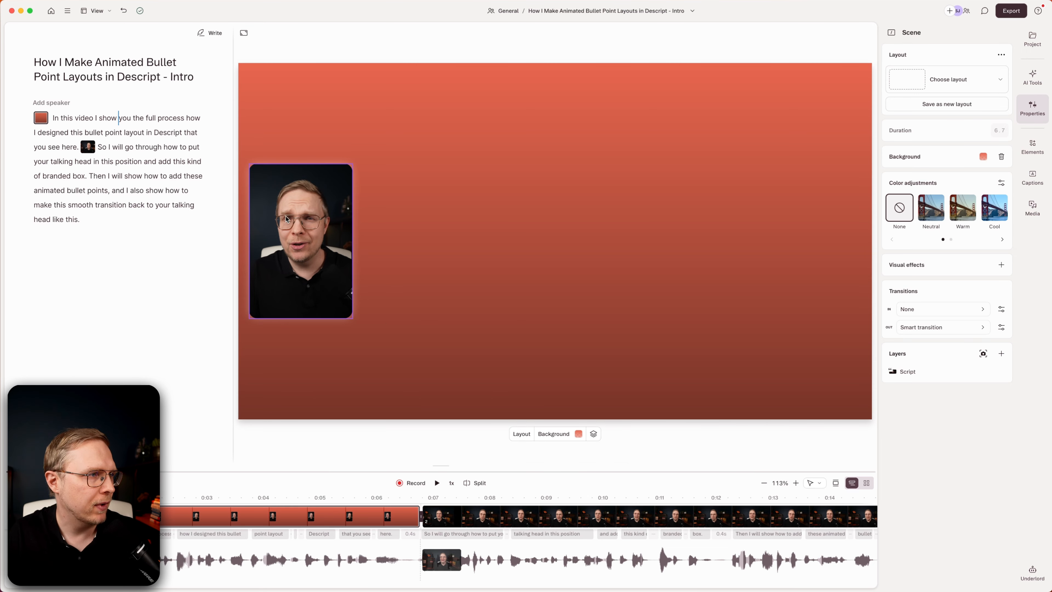
Set the talking-head video's shadow colour opacity to 50% and its blur to 15
{"action": "left_click", "coordinate": [289, 269]}
{"action": "left_click", "coordinate": [323, 152]}
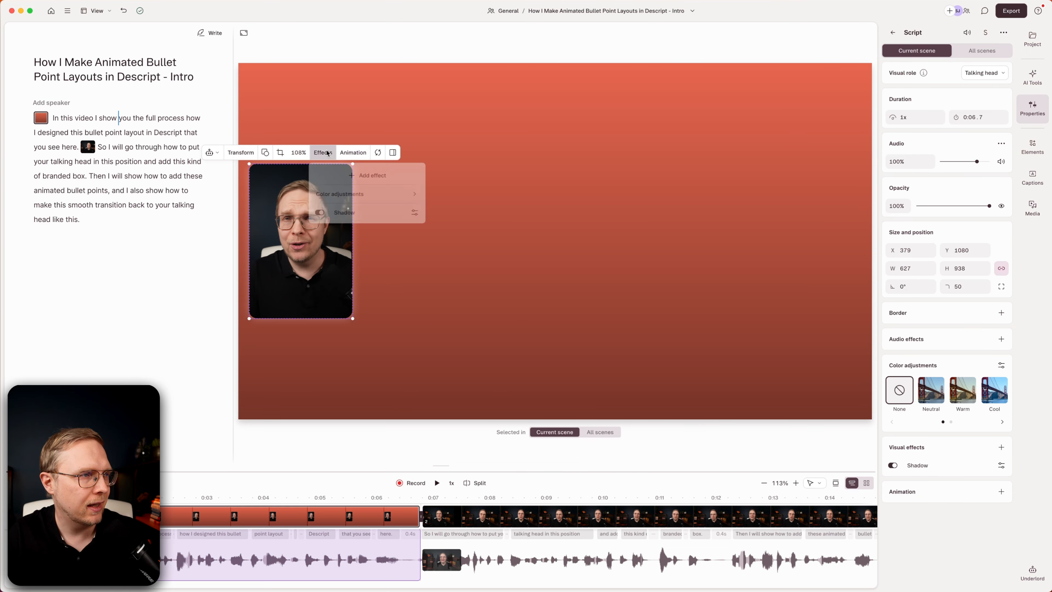
{"action": "left_click", "coordinate": [414, 213]}
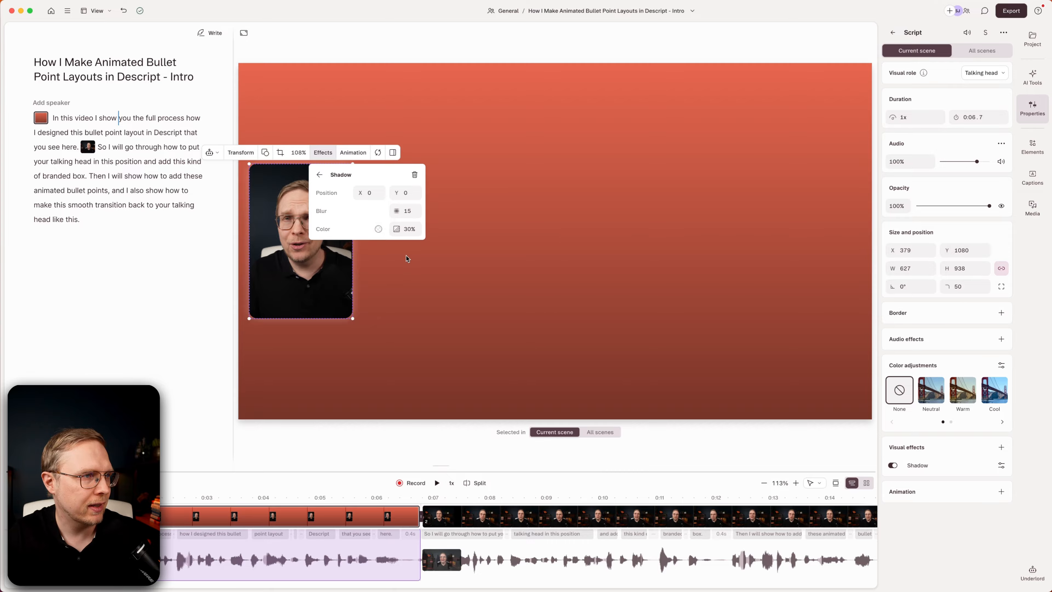
{"action": "mouse_move", "coordinate": [416, 212]}
{"action": "left_mouse_down"}
{"action": "mouse_move", "coordinate": [472, 208]}
{"action": "mouse_move", "coordinate": [407, 217]}
{"action": "left_mouse_up"}
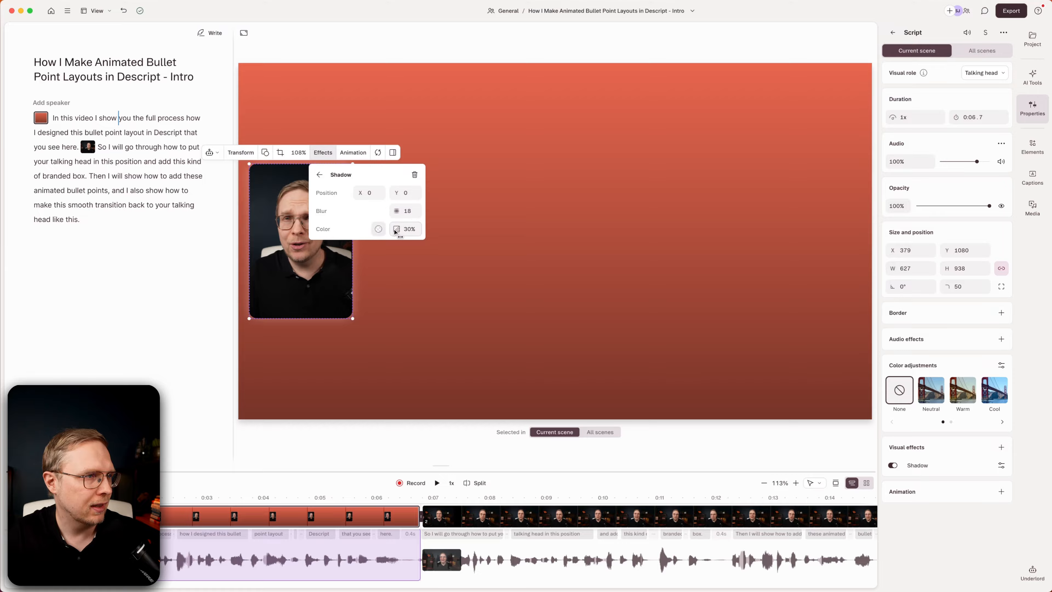
{"action": "left_click_drag", "start_coordinate": [413, 229], "coordinate": [495, 241]}
{"action": "mouse_move", "coordinate": [404, 210]}
{"action": "left_mouse_down"}
{"action": "mouse_move", "coordinate": [435, 207]}
{"action": "mouse_move", "coordinate": [391, 212]}
{"action": "mouse_move", "coordinate": [400, 212]}
{"action": "left_mouse_up"}
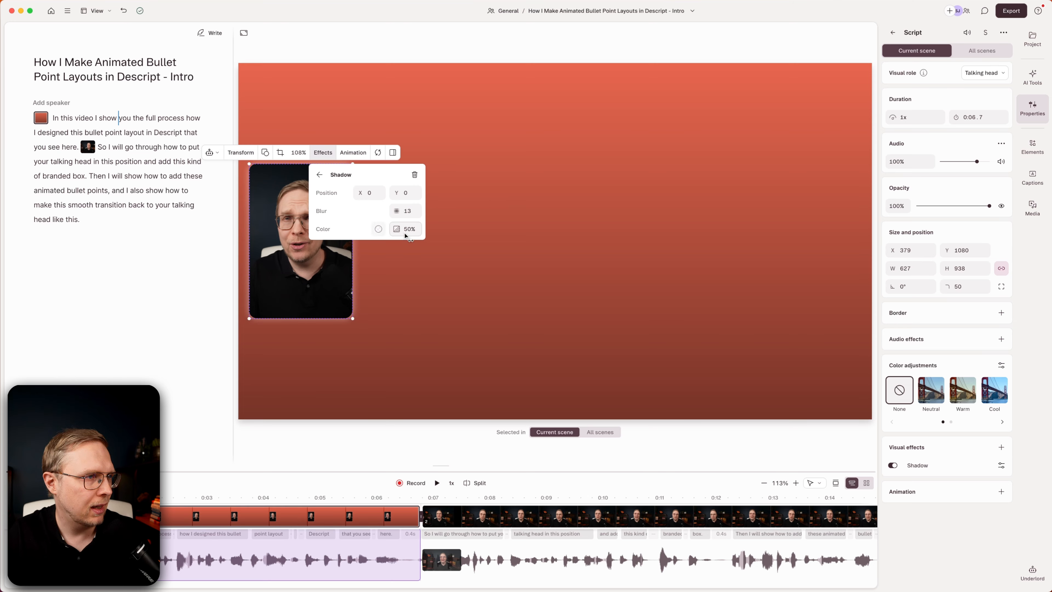
{"action": "type", "text": "5"}
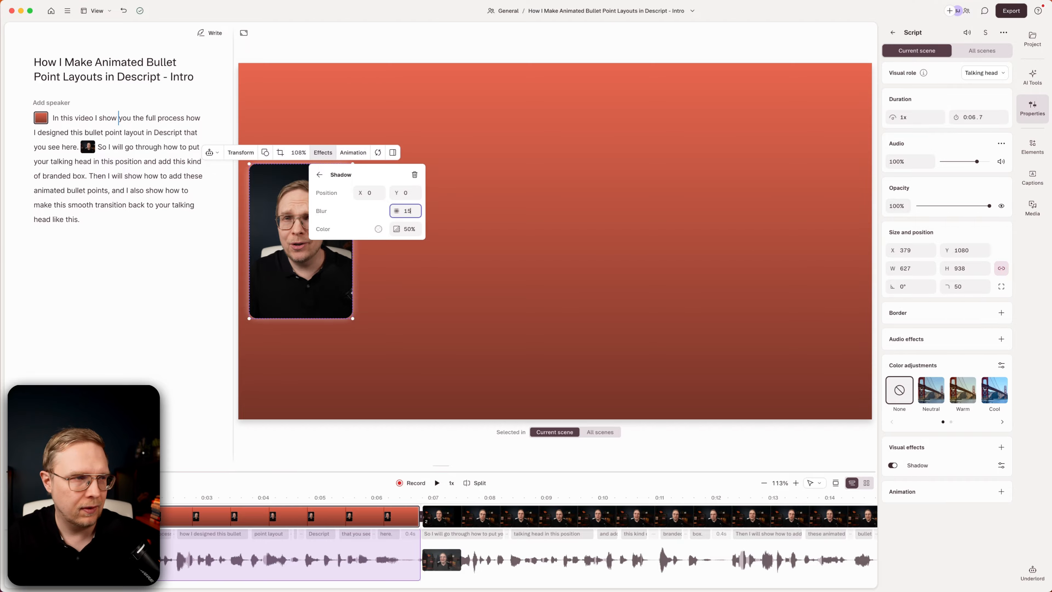
{"action": "left_click", "coordinate": [445, 326]}
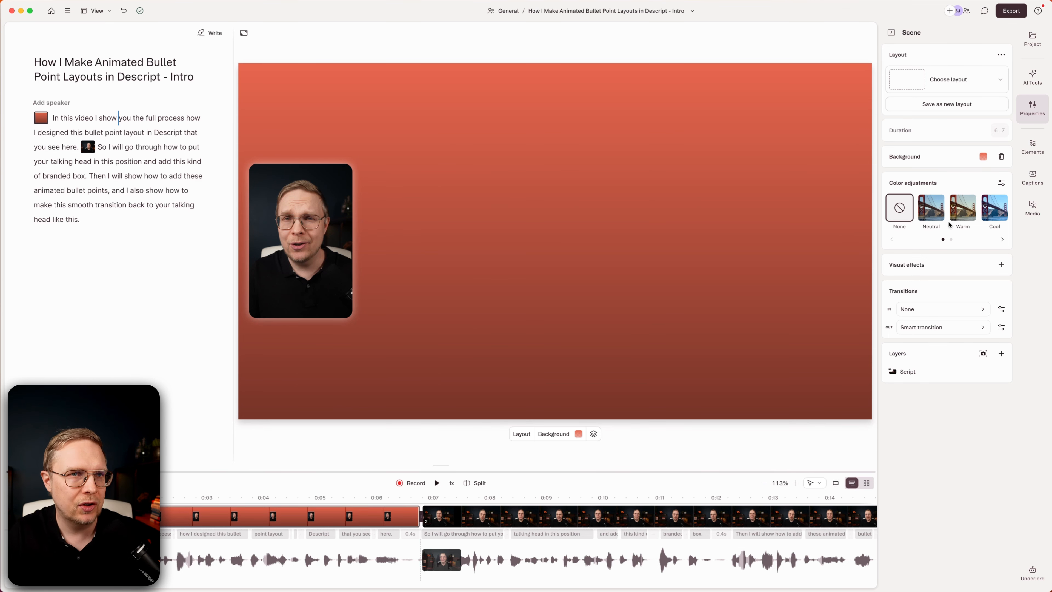
Add a solid square shape and stretch it into a wide box filling most of the frame, overlapping most of the talking-head video
{"action": "left_click", "coordinate": [1042, 145]}
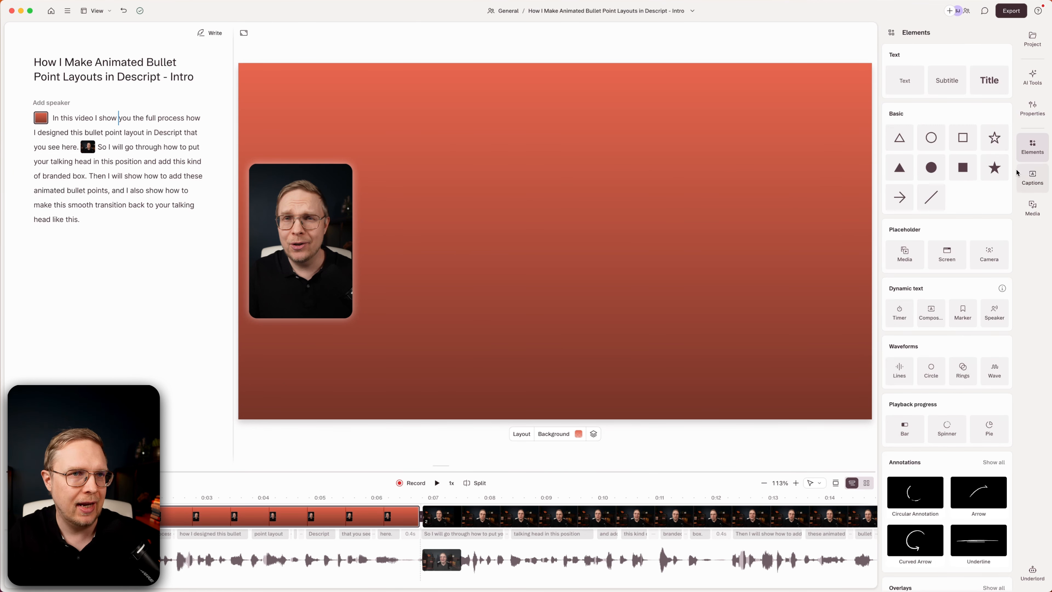
{"action": "left_click", "coordinate": [962, 171]}
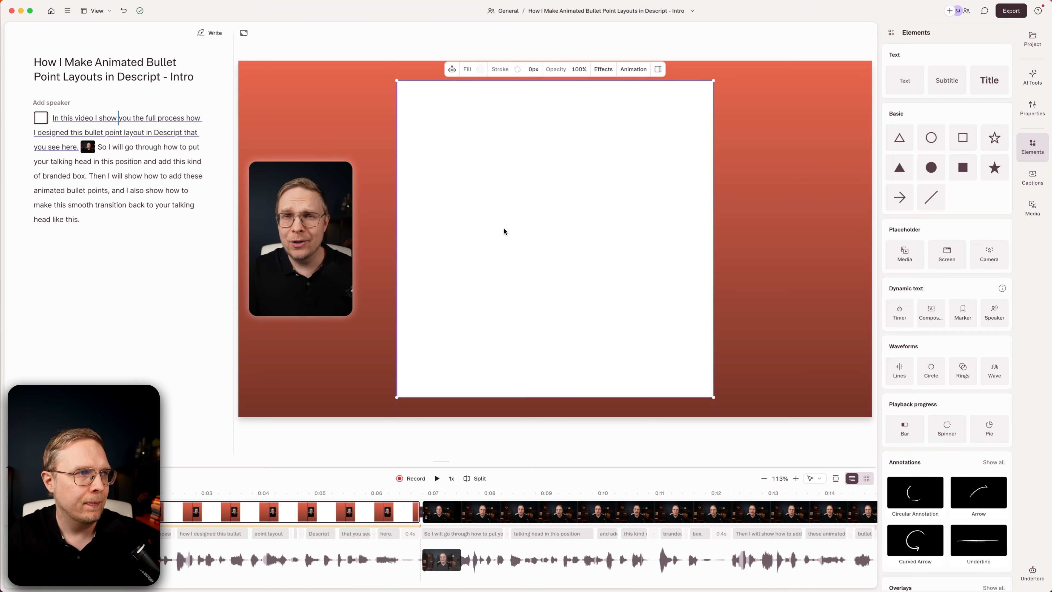
{"action": "mouse_move", "coordinate": [712, 222]}
{"action": "left_mouse_down"}
{"action": "mouse_move", "coordinate": [869, 216]}
{"action": "mouse_move", "coordinate": [854, 216]}
{"action": "left_mouse_up"}
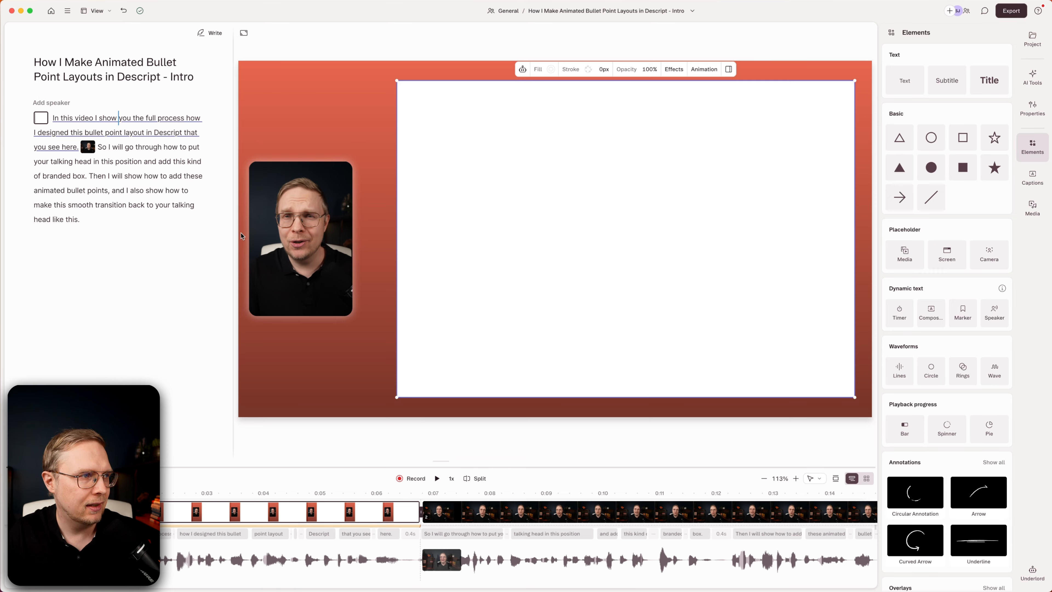
{"action": "left_click_drag", "start_coordinate": [855, 222], "coordinate": [861, 223]}
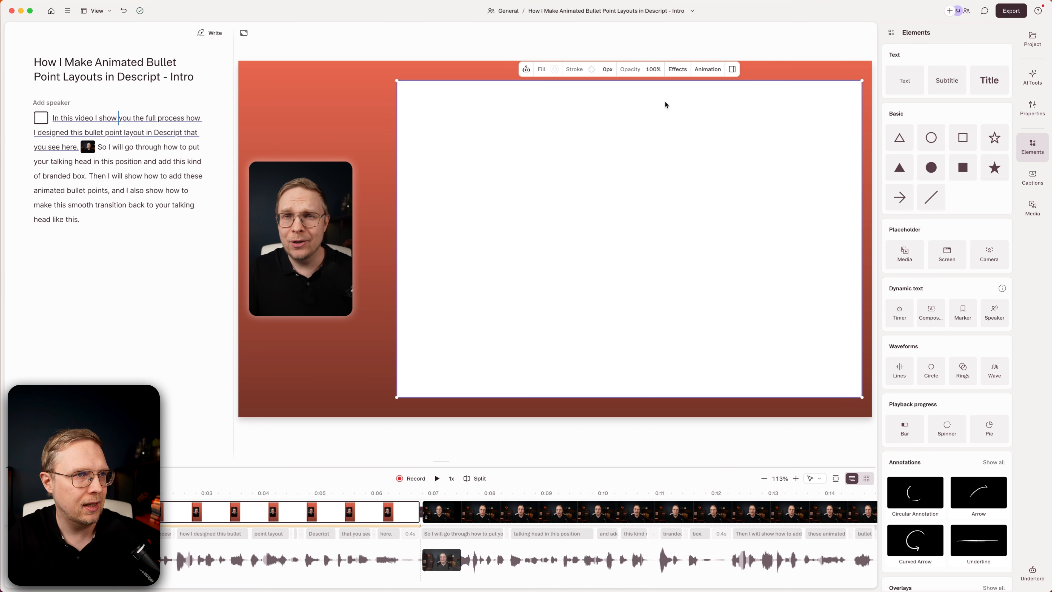
{"action": "left_click_drag", "start_coordinate": [660, 83], "coordinate": [659, 74]}
{"action": "left_click_drag", "start_coordinate": [669, 397], "coordinate": [671, 407]}
{"action": "left_click_drag", "start_coordinate": [396, 211], "coordinate": [269, 216]}
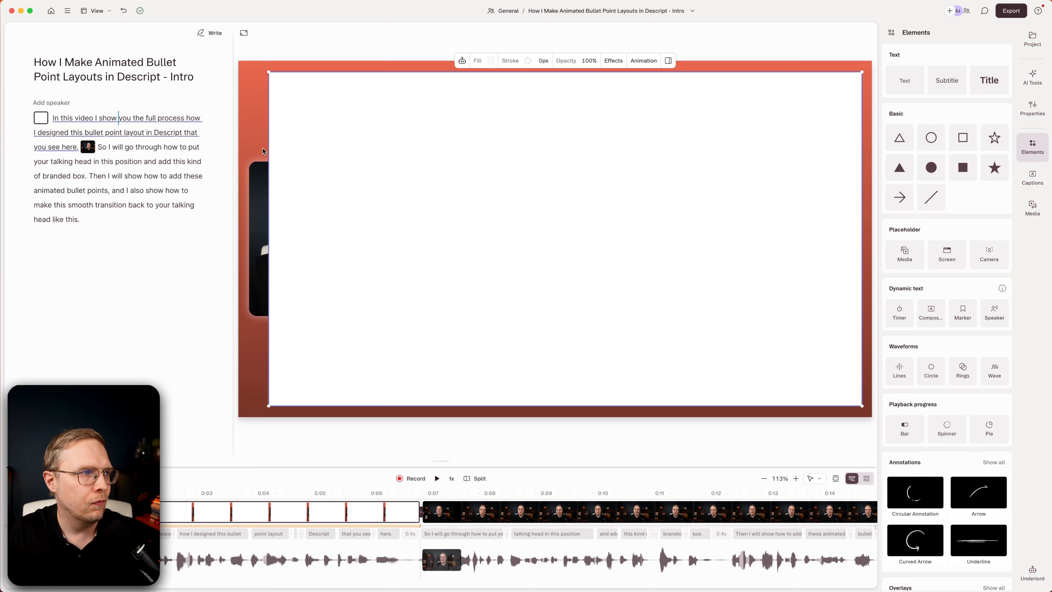
Bring the talking-head video to the front of the layer order and nudge it slightly to the right
{"action": "left_click", "coordinate": [261, 207]}
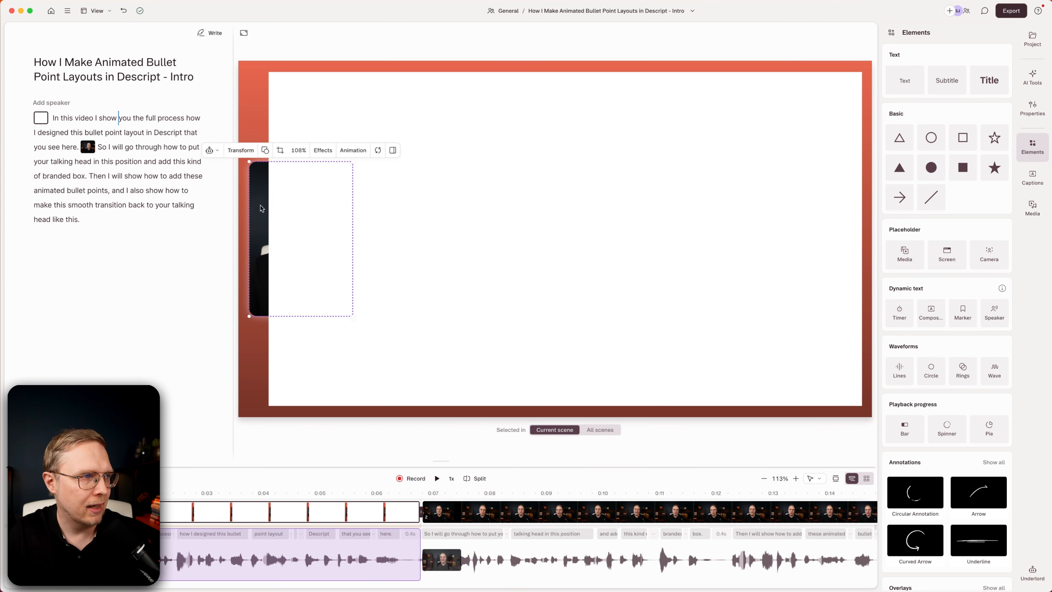
{"action": "right_click", "coordinate": [262, 185]}
{"action": "mouse_move", "coordinate": [275, 190]}
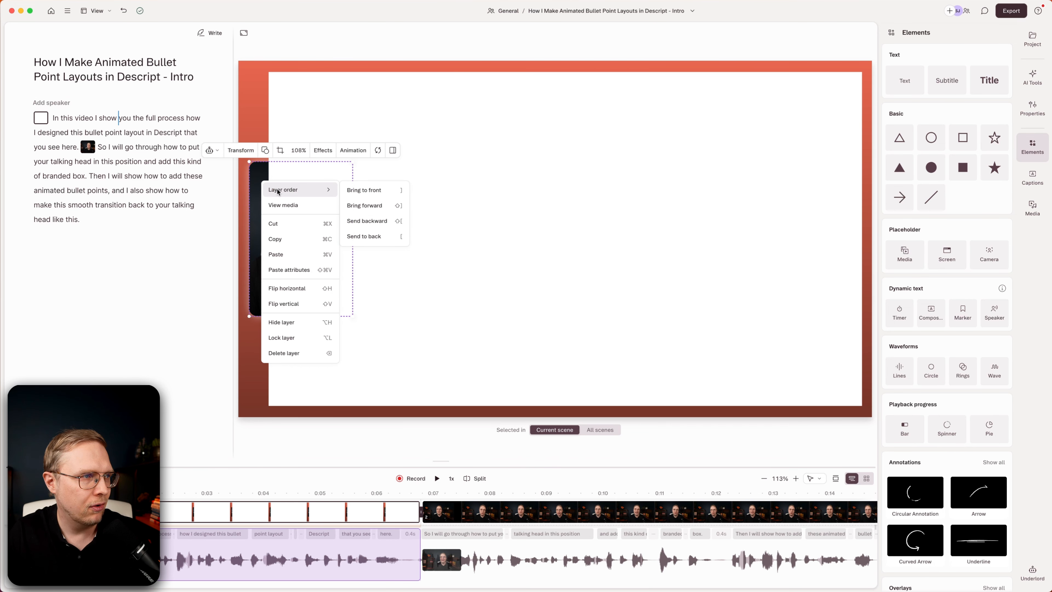
{"action": "left_click", "coordinate": [368, 190]}
{"action": "left_click", "coordinate": [538, 240]}
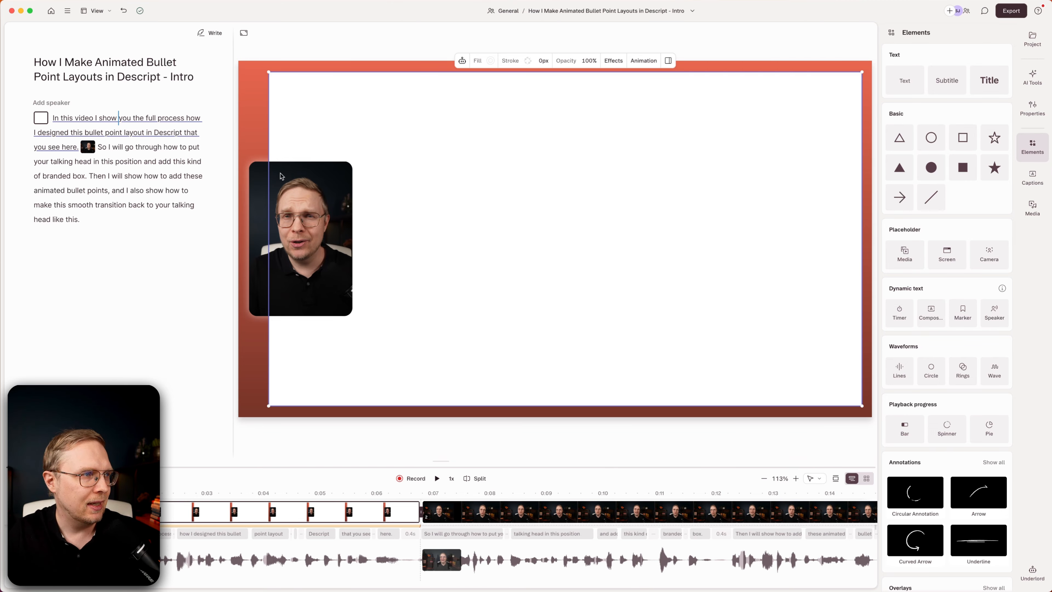
{"action": "left_click", "coordinate": [311, 220]}
{"action": "left_click_drag", "start_coordinate": [311, 219], "coordinate": [314, 219]}
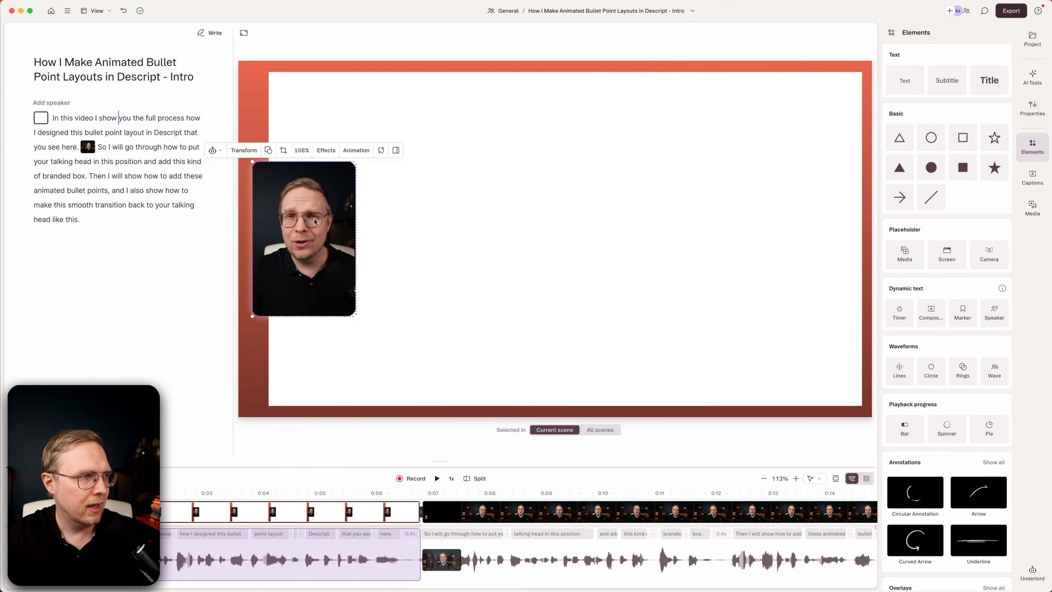
Pull the box's top, right and bottom edges slightly inward to widen the margin of background around it
{"action": "left_click", "coordinate": [443, 79]}
{"action": "left_click_drag", "start_coordinate": [456, 70], "coordinate": [456, 75]}
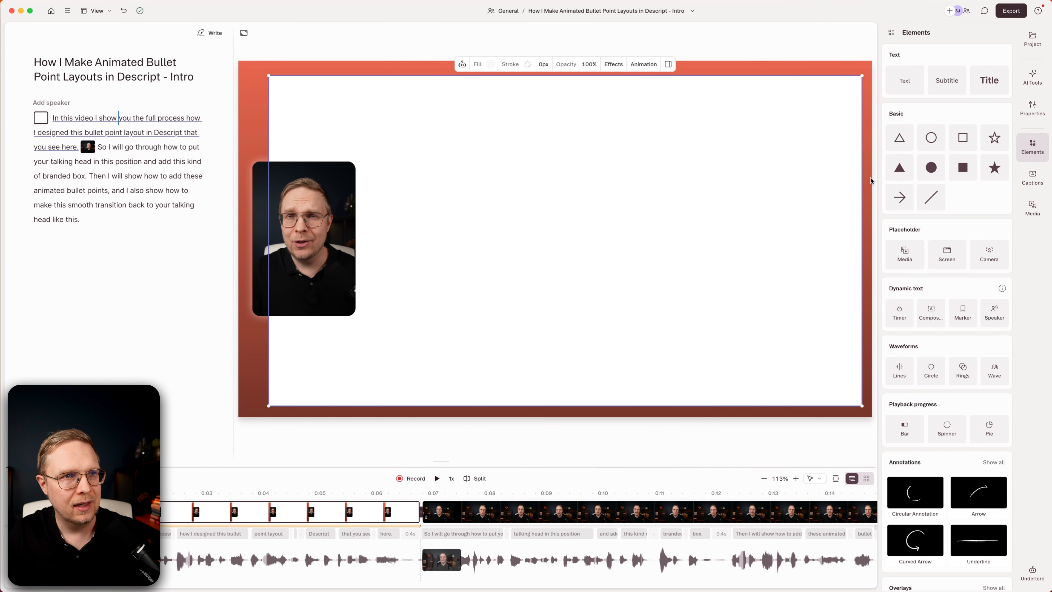
{"action": "left_click_drag", "start_coordinate": [862, 178], "coordinate": [859, 178]}
{"action": "left_click_drag", "start_coordinate": [532, 409], "coordinate": [532, 404]}
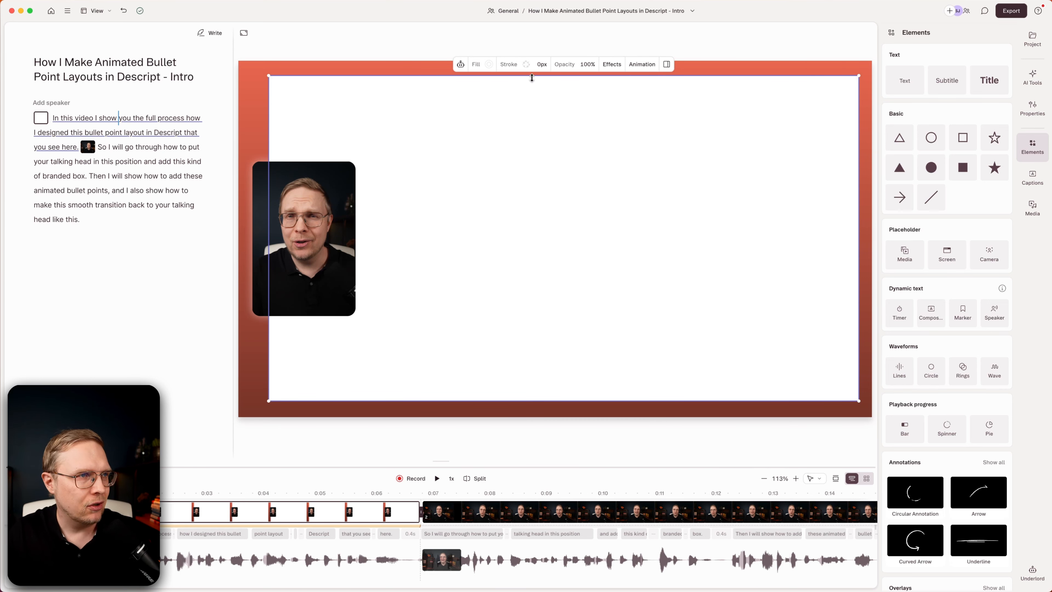
Try preset dark swatches as the box's solid fill, ending on 1a1a1a
{"action": "left_click", "coordinate": [489, 64]}
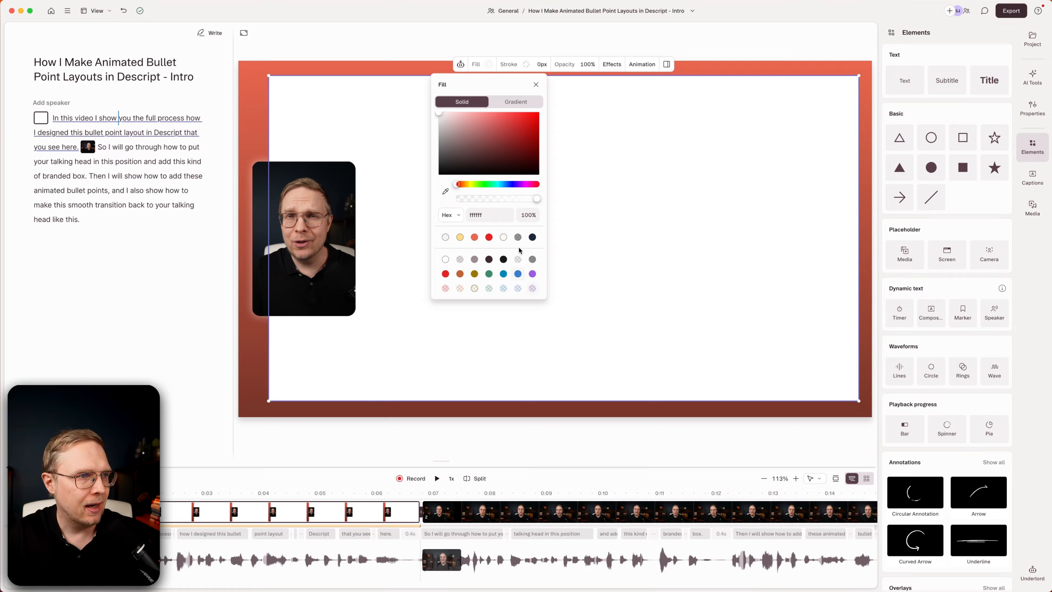
{"action": "left_click", "coordinate": [503, 259]}
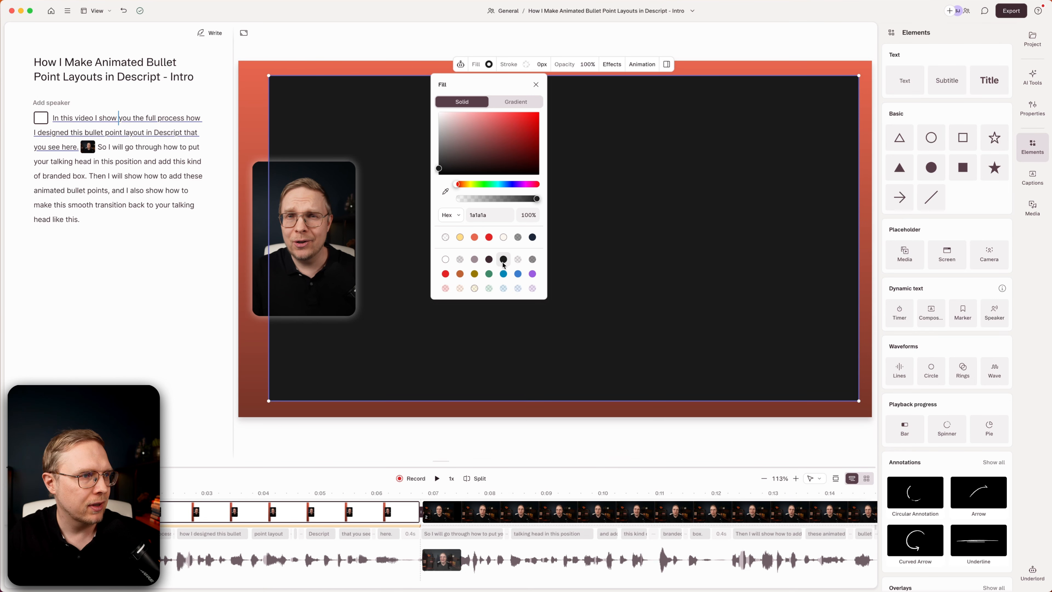
{"action": "left_click", "coordinate": [489, 260]}
{"action": "left_click", "coordinate": [474, 259]}
{"action": "left_click", "coordinate": [503, 260]}
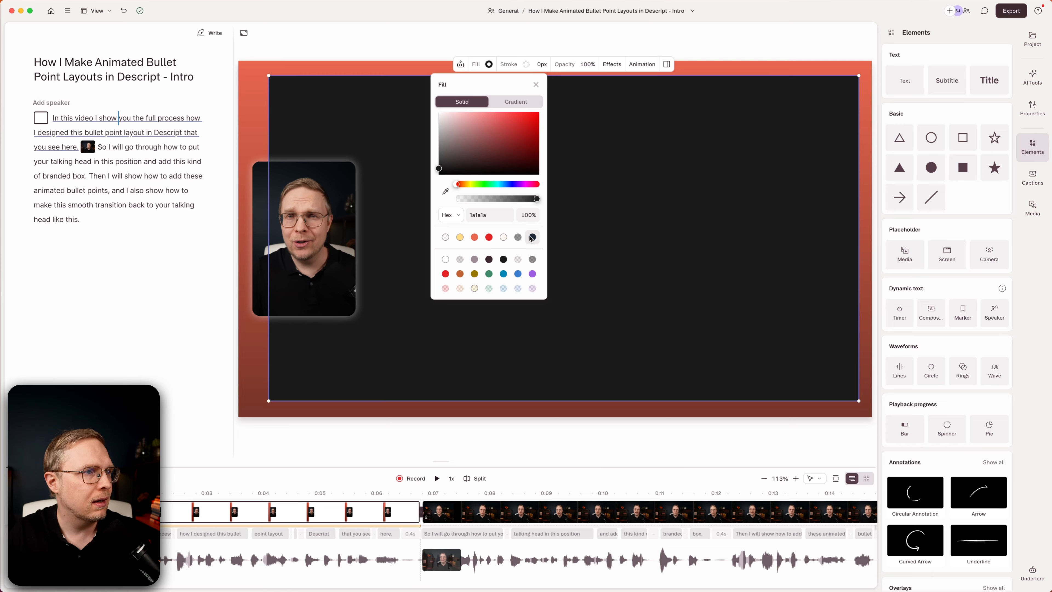
Switch to the Brand colors 2025 spreadsheet in Google Sheets and copy the primary colour code #1d2638
{"action": "left_click", "coordinate": [1018, 71]}
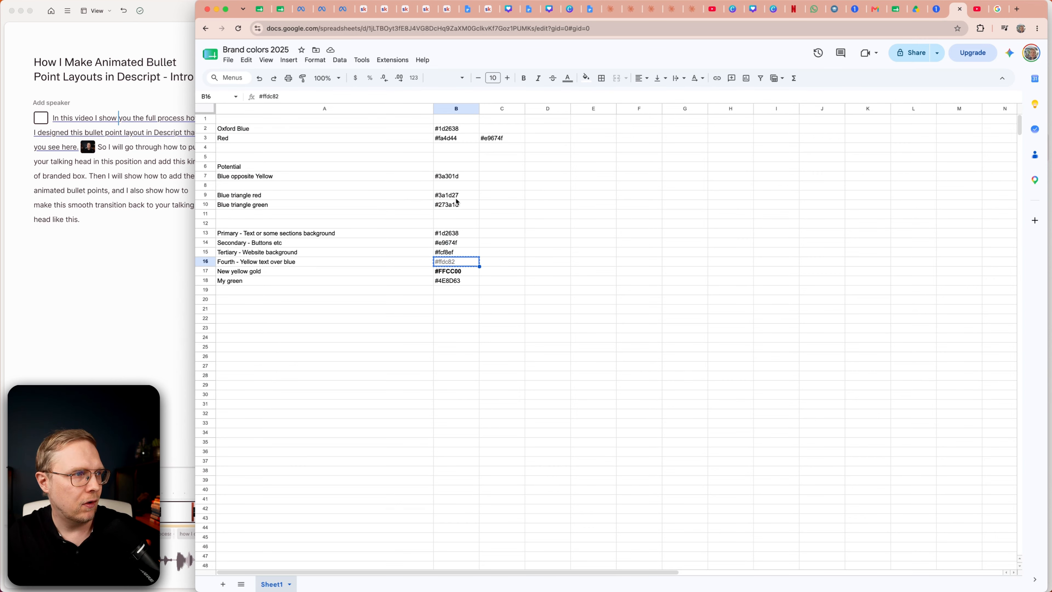
{"action": "left_click", "coordinate": [461, 234]}
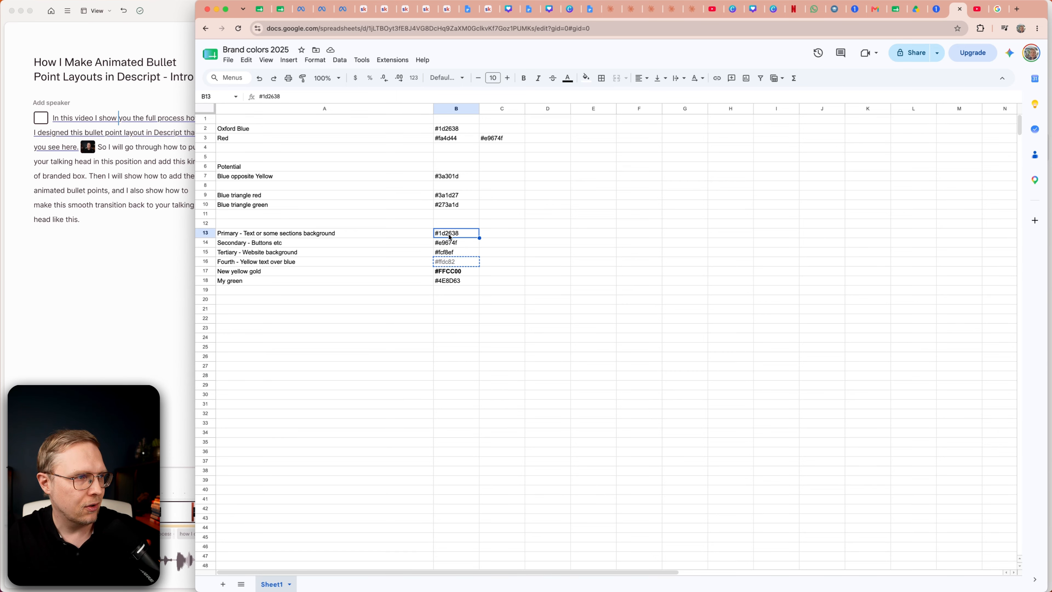
{"action": "key", "text": "super+c"}
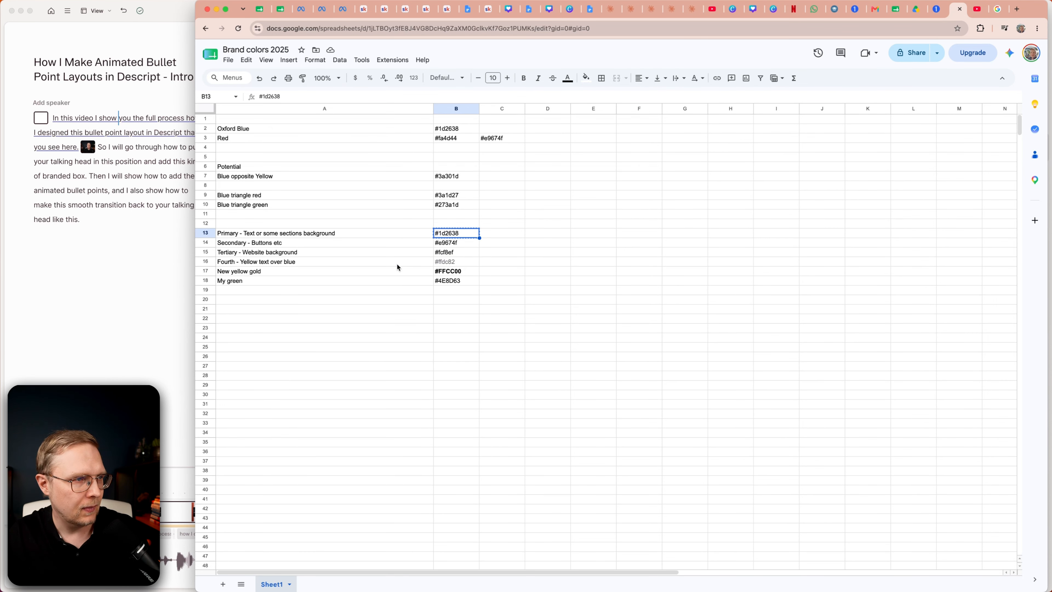
Switch back to Descript and set the box's solid fill to the copied brand colour #1d2638
{"action": "left_click", "coordinate": [179, 265]}
{"action": "left_click", "coordinate": [489, 214]}
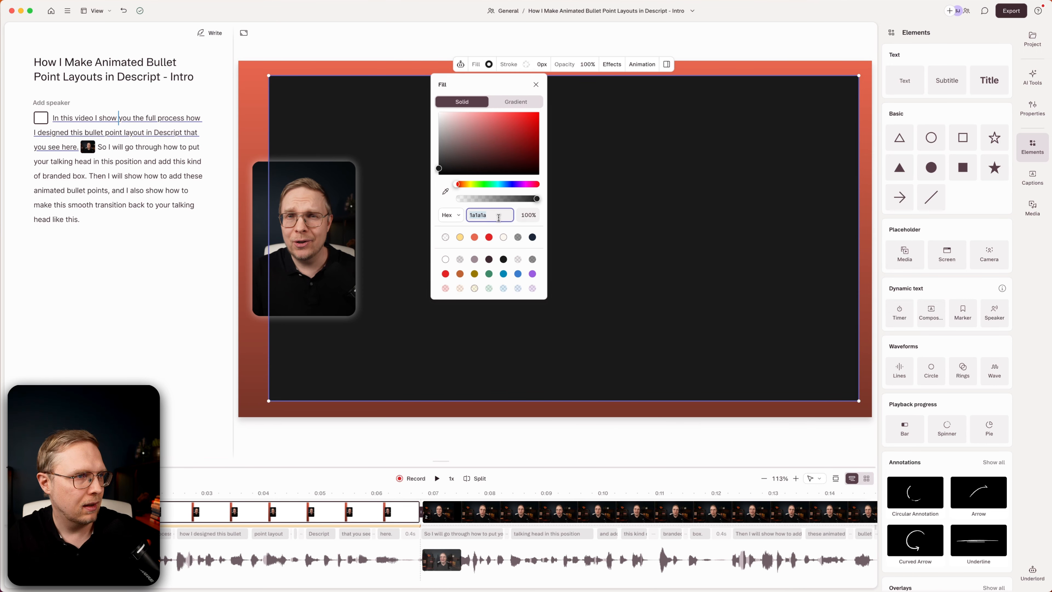
{"action": "key", "text": "super+v"}
{"action": "left_click", "coordinate": [690, 242]}
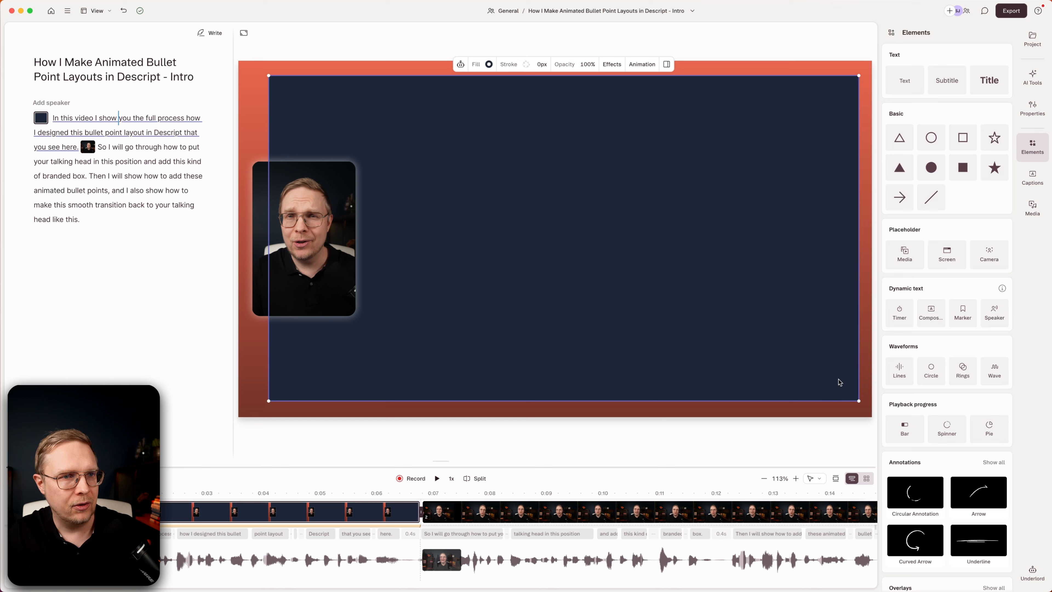
Round the corners of the dark-blue box with a corner radius of 50
{"action": "left_click", "coordinate": [1033, 119]}
{"action": "left_click", "coordinate": [957, 154]}
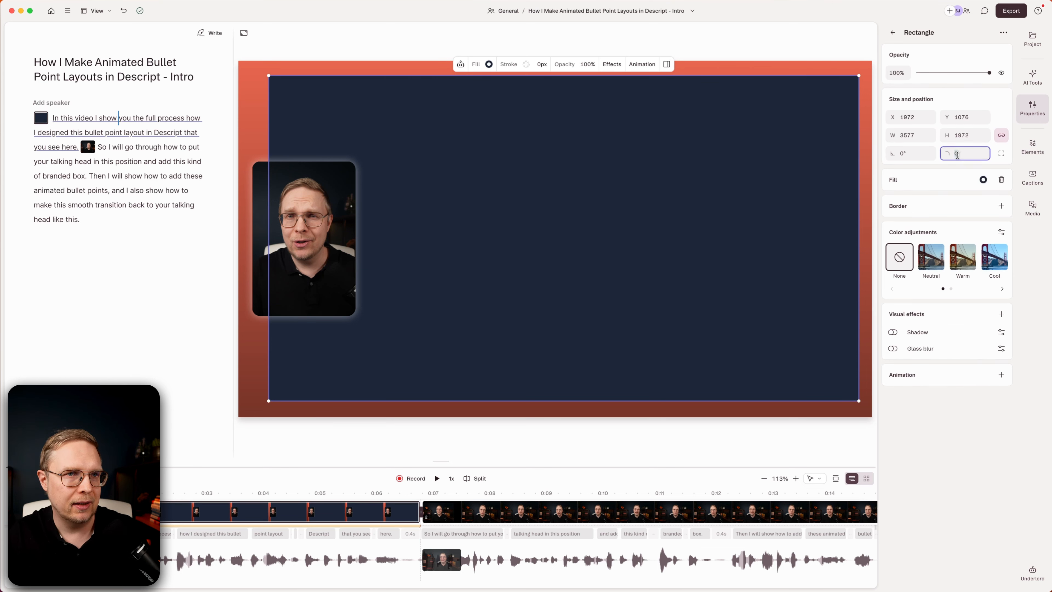
{"action": "type", "text": "50"}
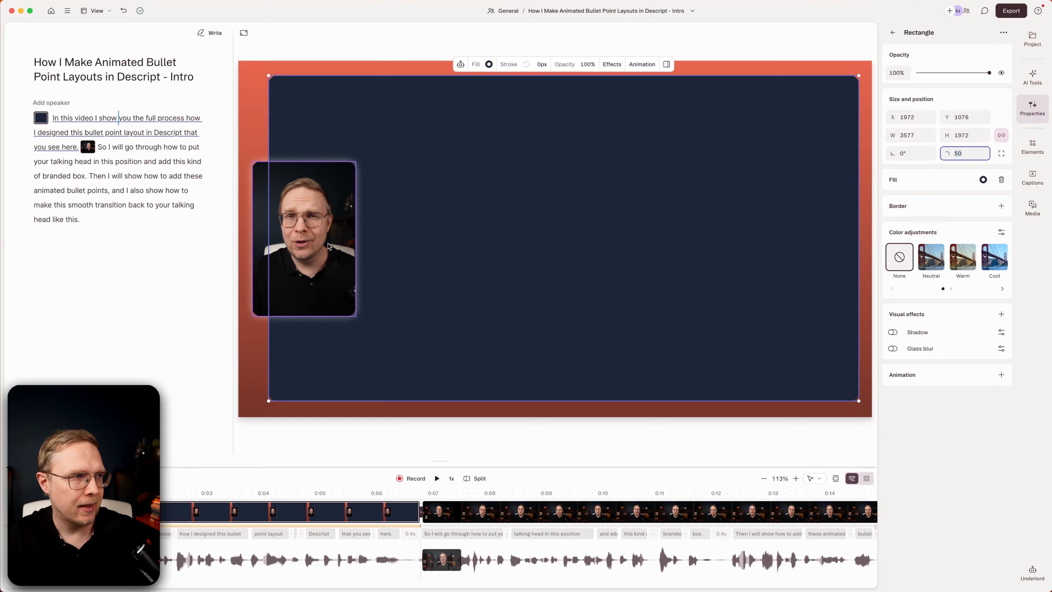
{"action": "left_click", "coordinate": [710, 267]}
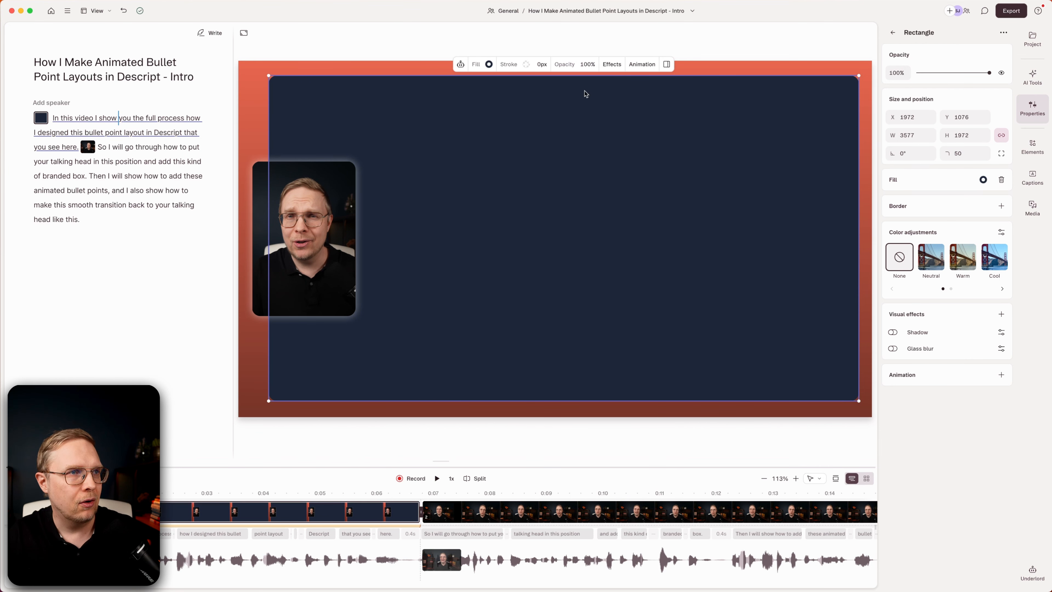
Turn on the shadow effect for the dark-blue box and deselect it
{"action": "left_click", "coordinate": [615, 65]}
{"action": "left_click", "coordinate": [609, 126]}
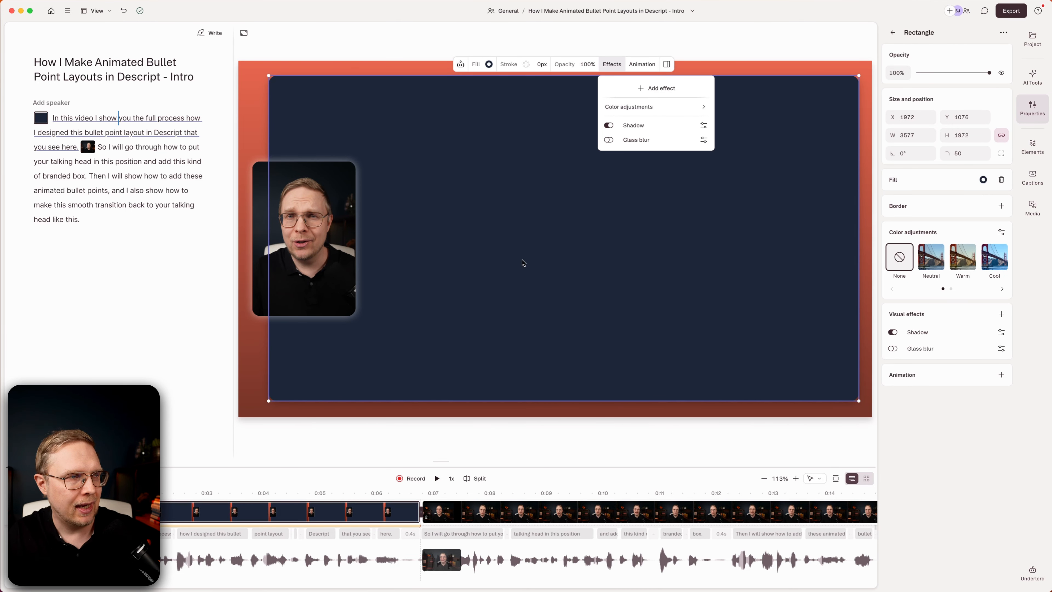
{"action": "left_click", "coordinate": [669, 442]}
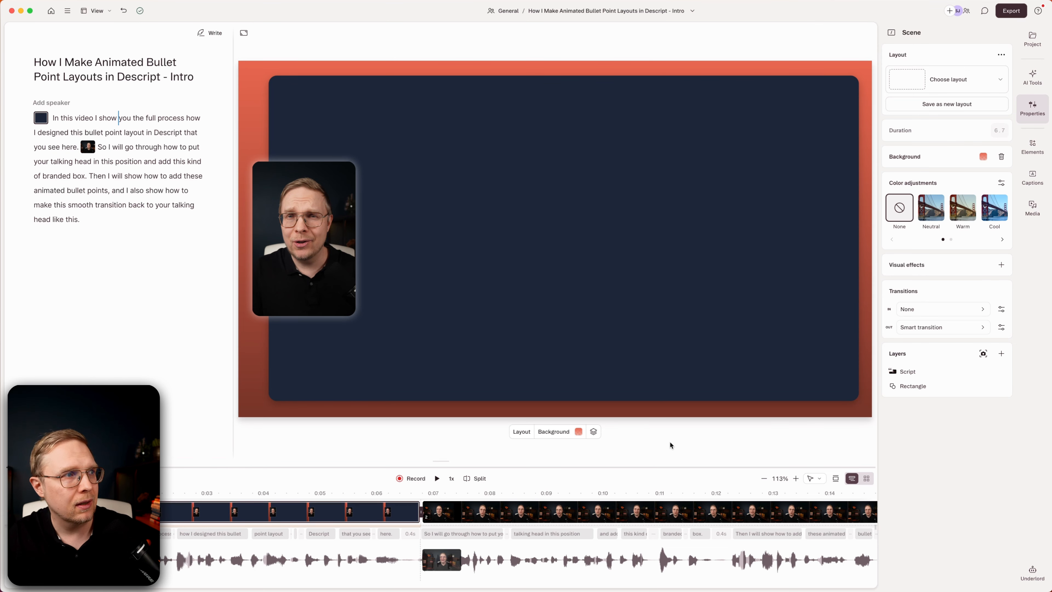
Check the dark-blue box's shadow settings for position, blur and color opacity
{"action": "left_click", "coordinate": [668, 195]}
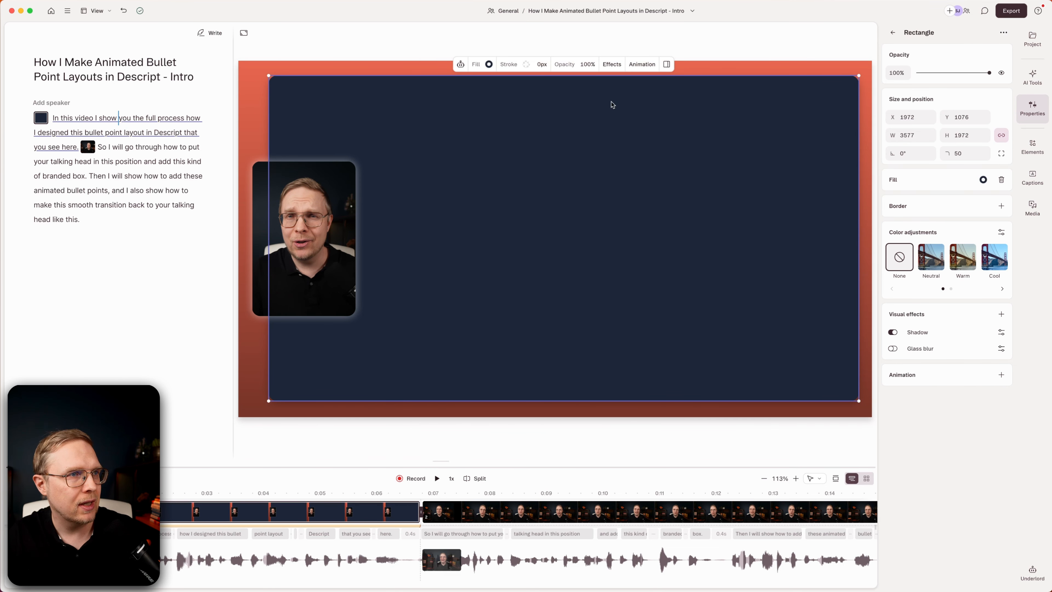
{"action": "left_click", "coordinate": [612, 65]}
{"action": "left_click", "coordinate": [703, 126]}
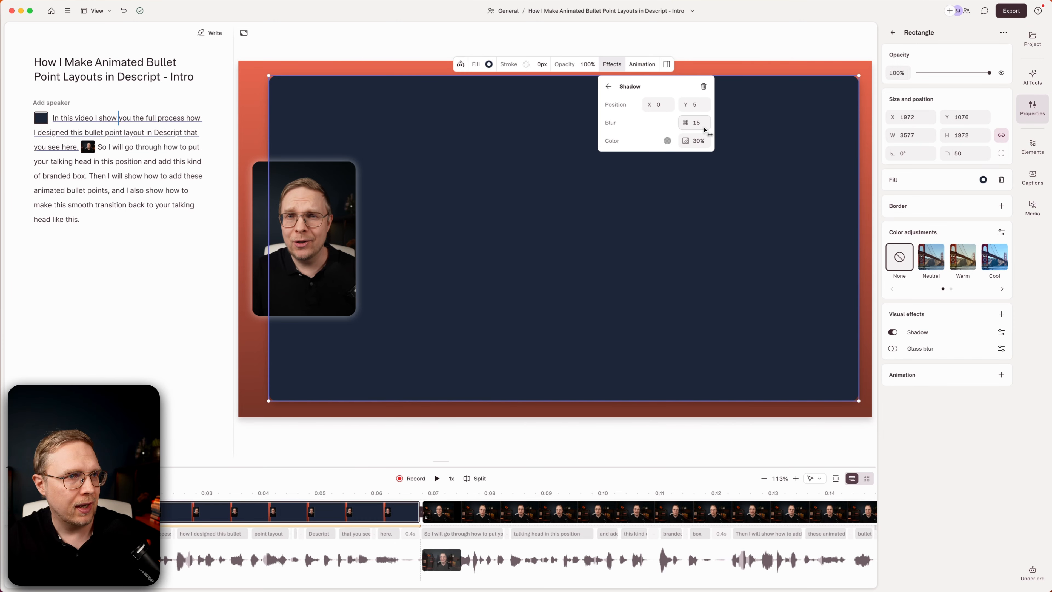
{"action": "left_click", "coordinate": [711, 447]}
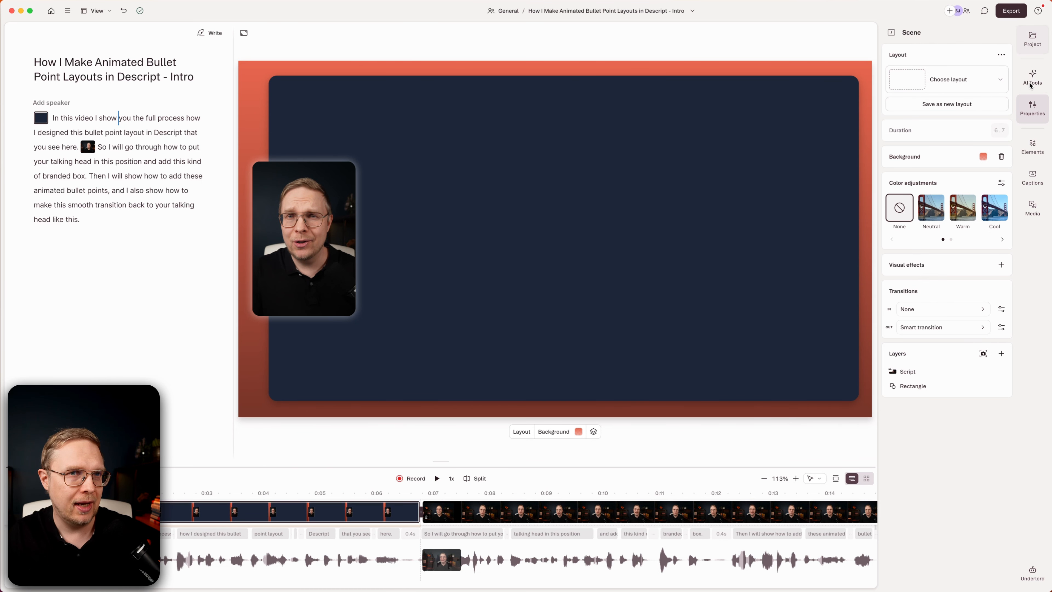
Add a Title text element to the scene and set its font to Inter
{"action": "left_click", "coordinate": [1028, 143]}
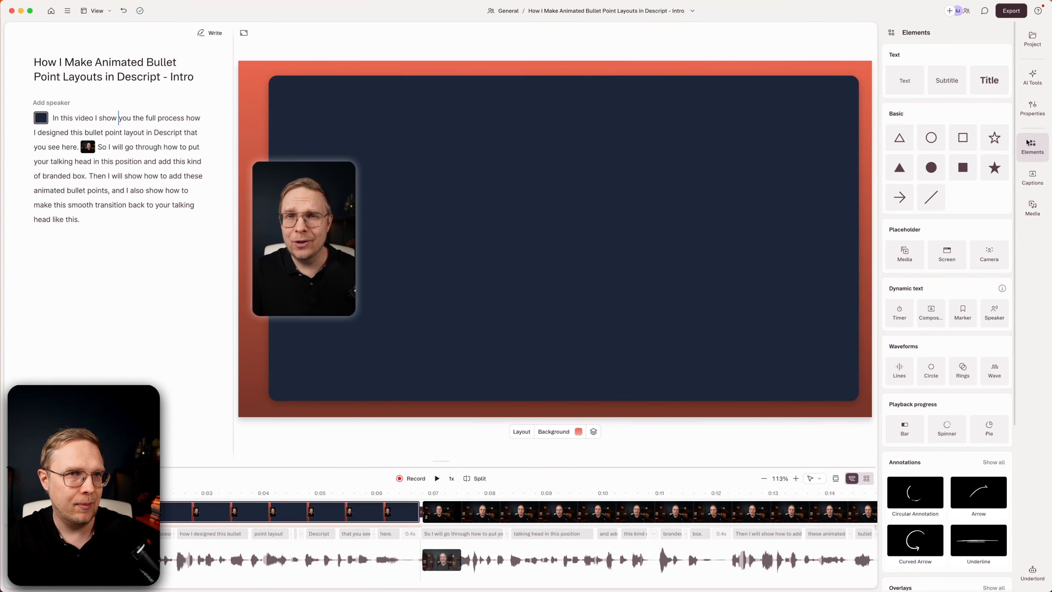
{"action": "left_click", "coordinate": [991, 88]}
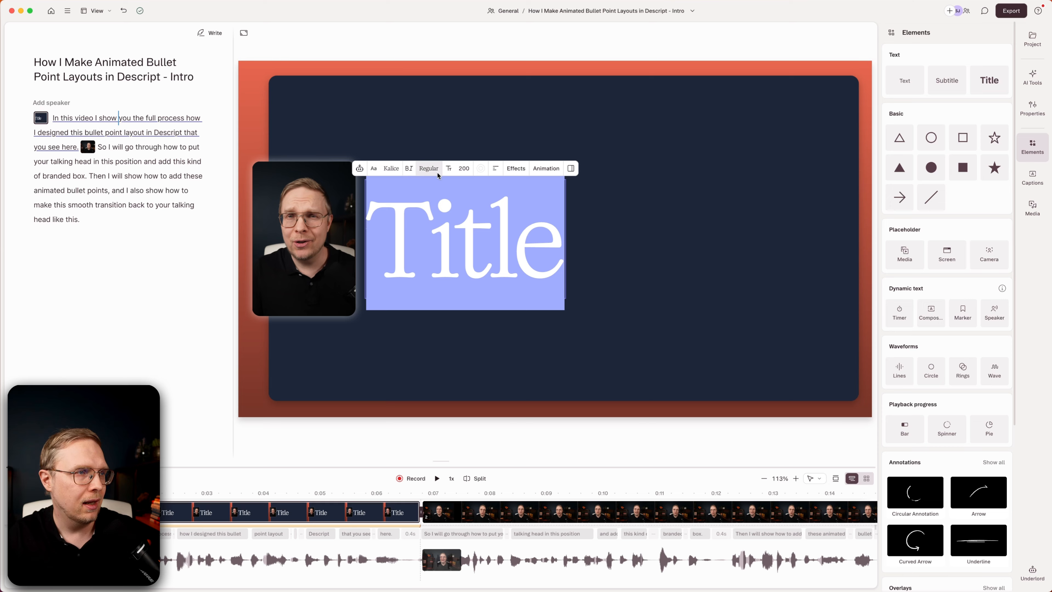
{"action": "left_click", "coordinate": [389, 169]}
{"action": "left_click", "coordinate": [389, 169]}
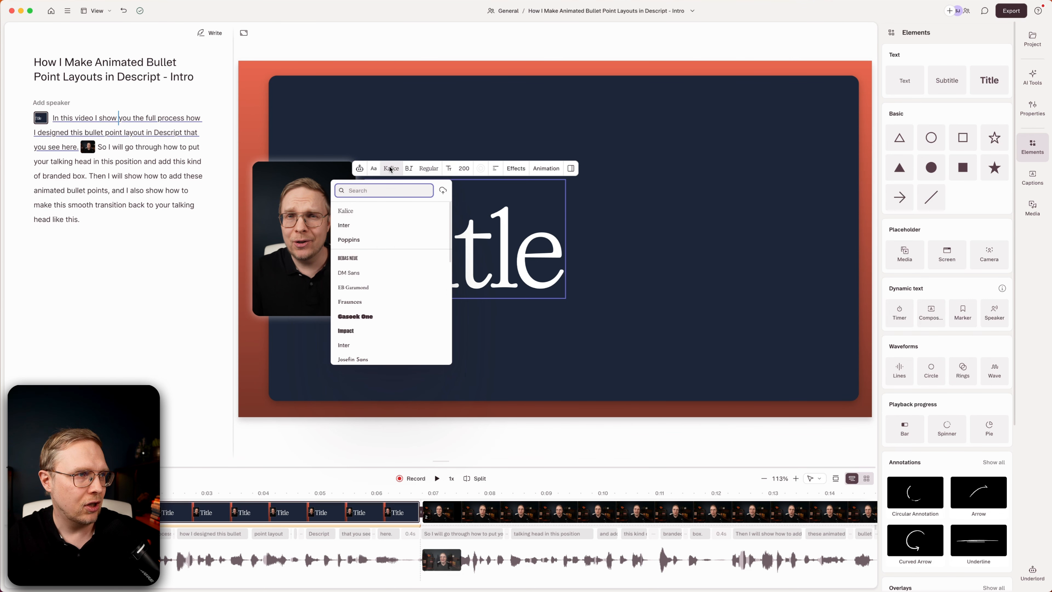
{"action": "left_click", "coordinate": [355, 226]}
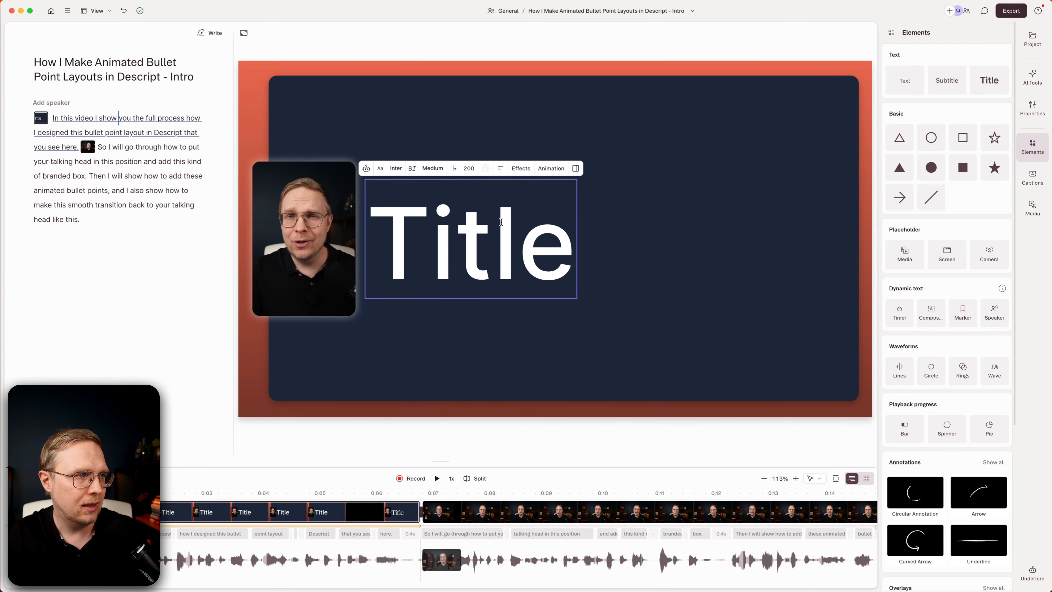
Move the title text up near the top edge of the dark-blue box, just right of the talking-head video
{"action": "left_click", "coordinate": [477, 161]}
{"action": "left_click", "coordinate": [477, 254]}
{"action": "left_click_drag", "start_coordinate": [477, 254], "coordinate": [478, 175]}
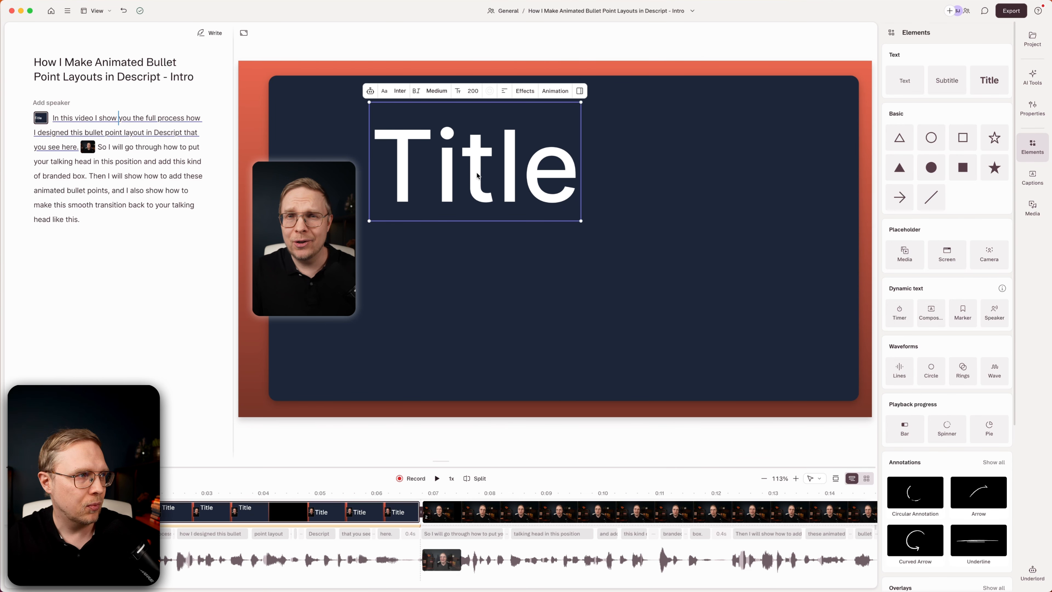